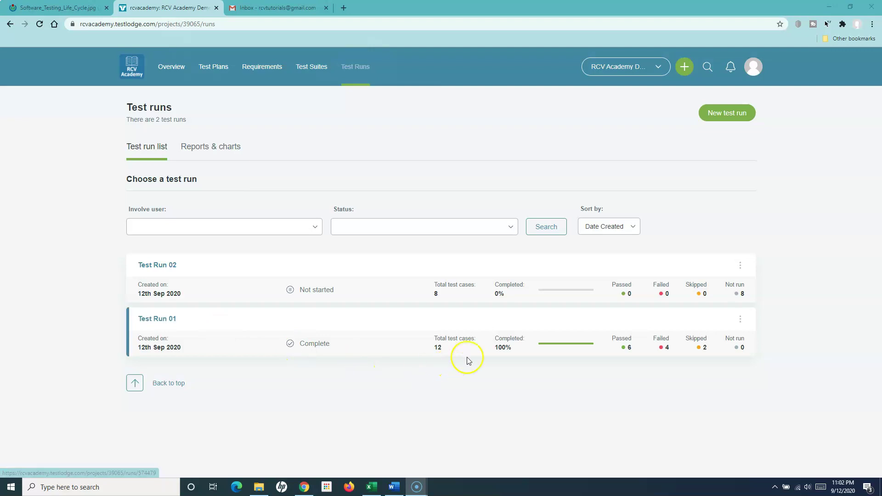
- Open Test Run 01 from the test run list and examine its results summary
left_click(626, 349)
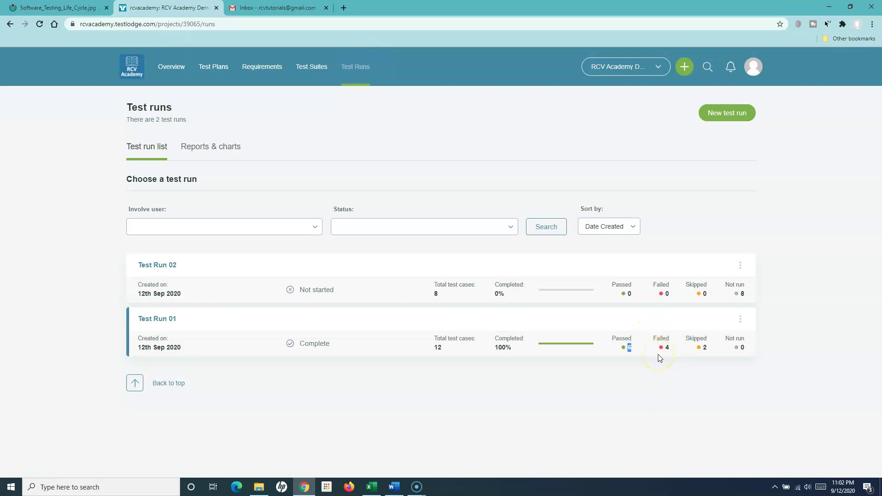
left_click(156, 319)
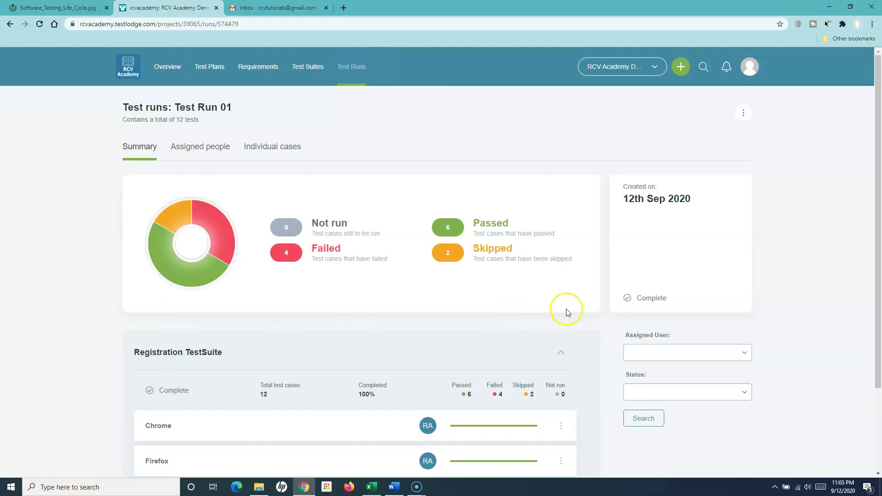
scroll(556, 311, "down", 2)
scroll(563, 340, "up", 2)
- Create a re-run of Test Run 01 that includes only the failed tests
left_click(743, 113)
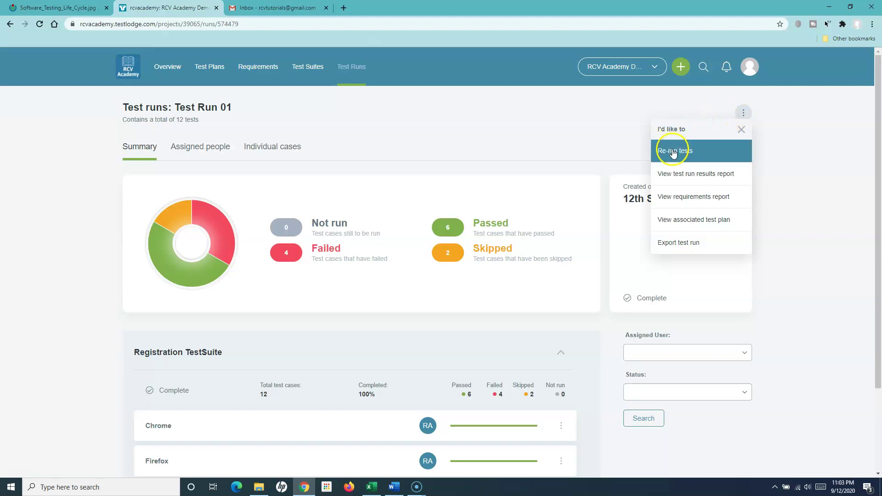
left_click(703, 156)
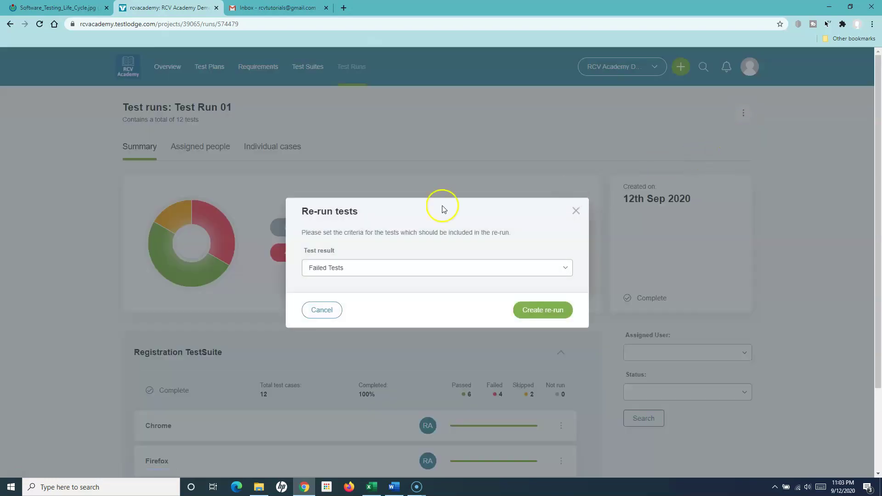
left_click(348, 271)
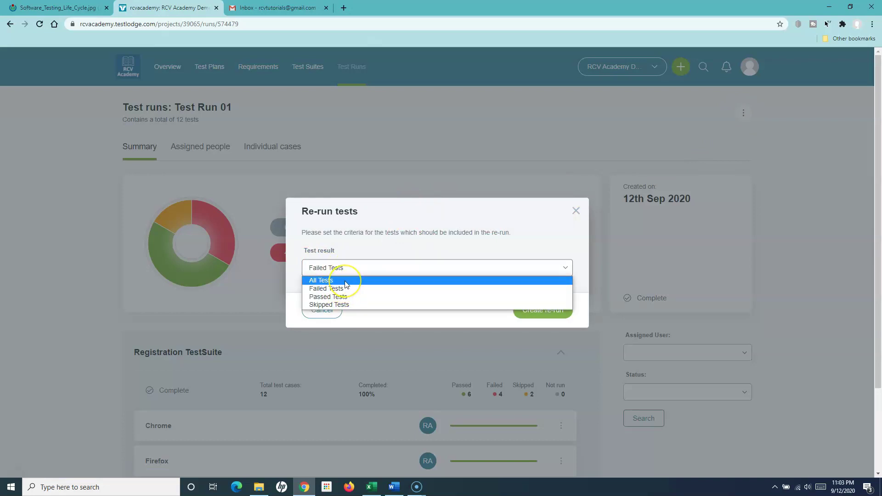
left_click(344, 289)
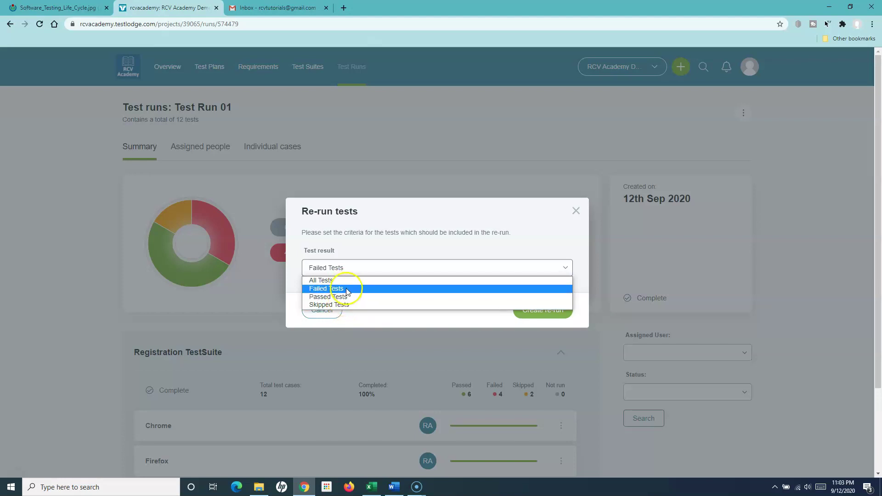
left_click(346, 289)
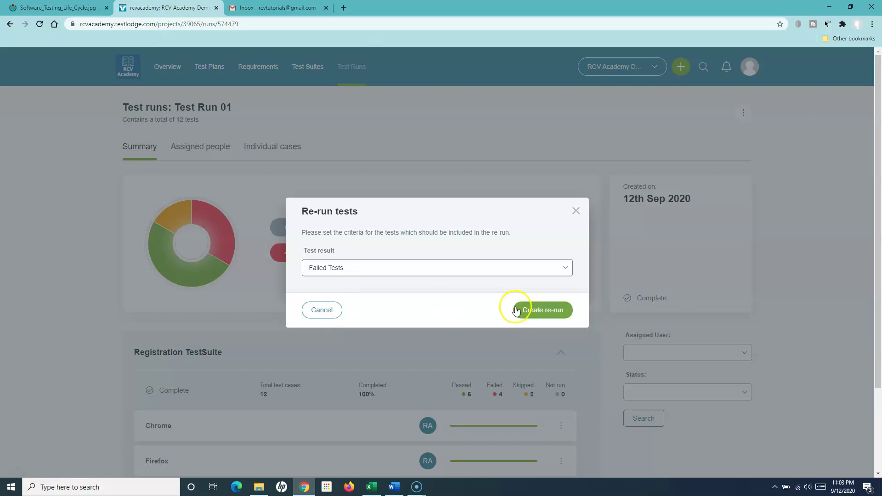
left_click(539, 310)
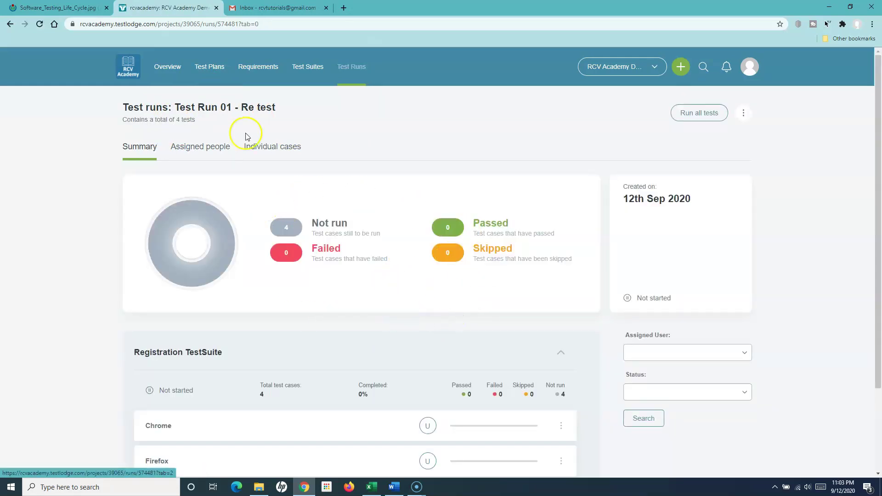
- Review the name, summary chart and browser configurations of the new Test Run 01 re-test
left_click_drag(242, 107, 291, 107)
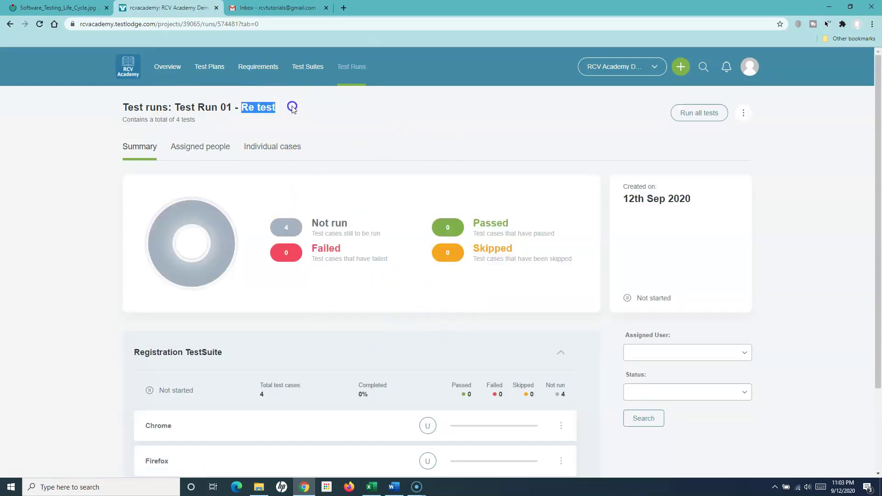
left_click(291, 106)
scroll(387, 315, "down", 1)
scroll(388, 315, "down", 2)
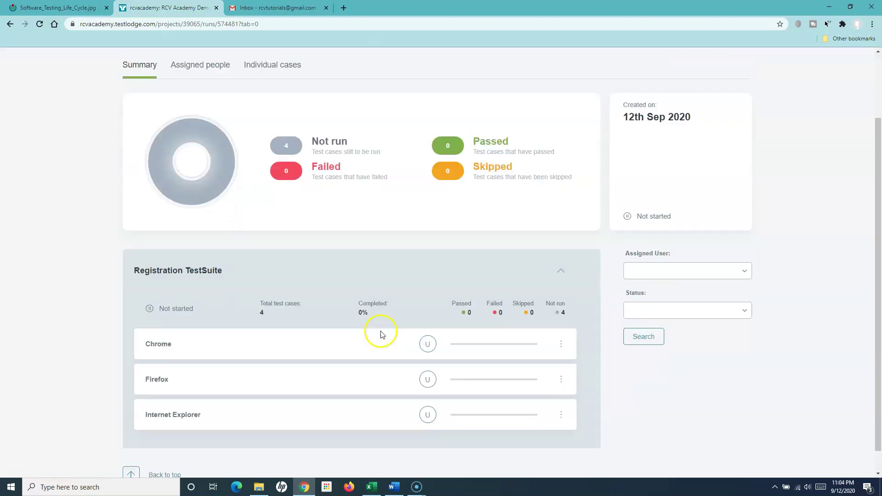
scroll(381, 257, "up", 2)
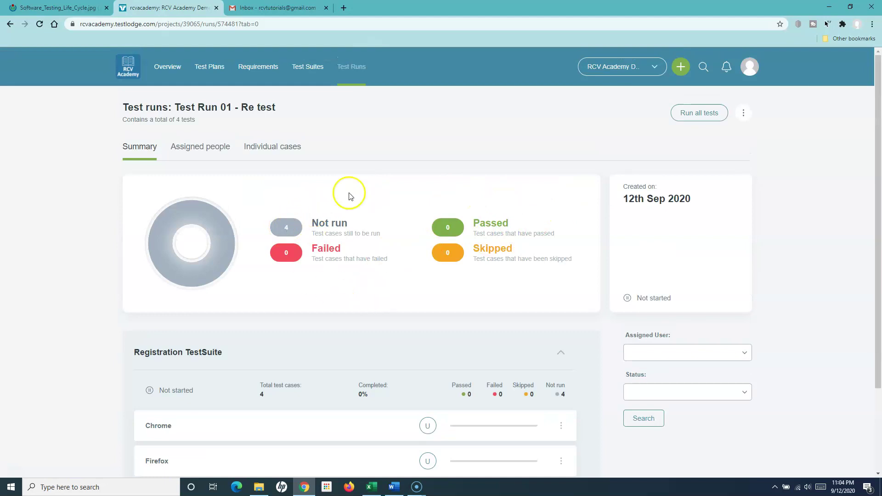
- Assign the Chrome tests in the Registration TestSuite of the re-test run to RCV Academy
scroll(452, 283, "down", 2)
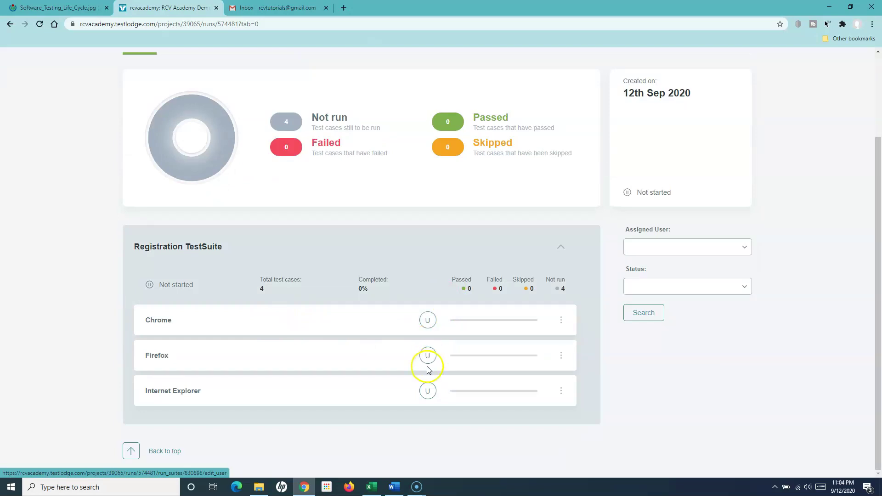
left_click(427, 324)
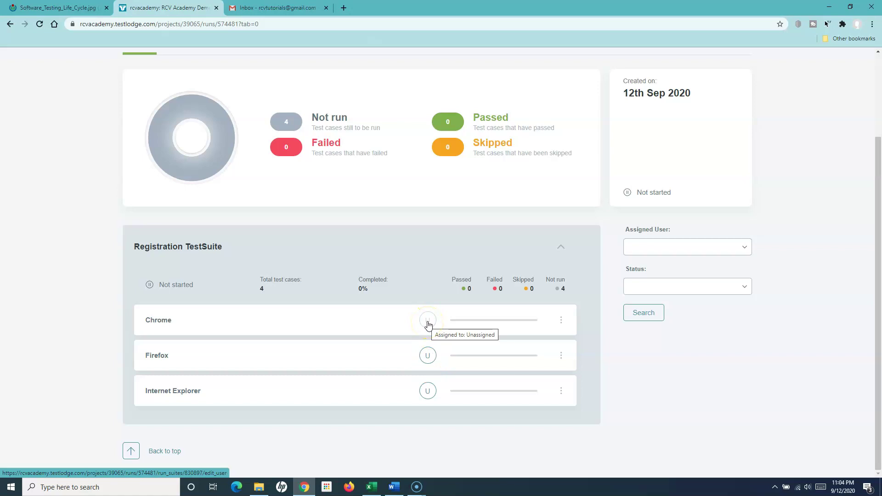
left_click(427, 325)
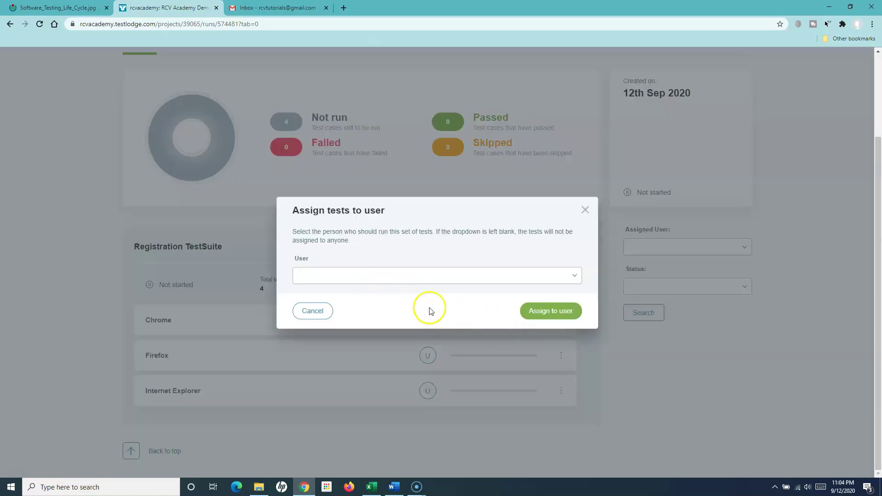
left_click(417, 275)
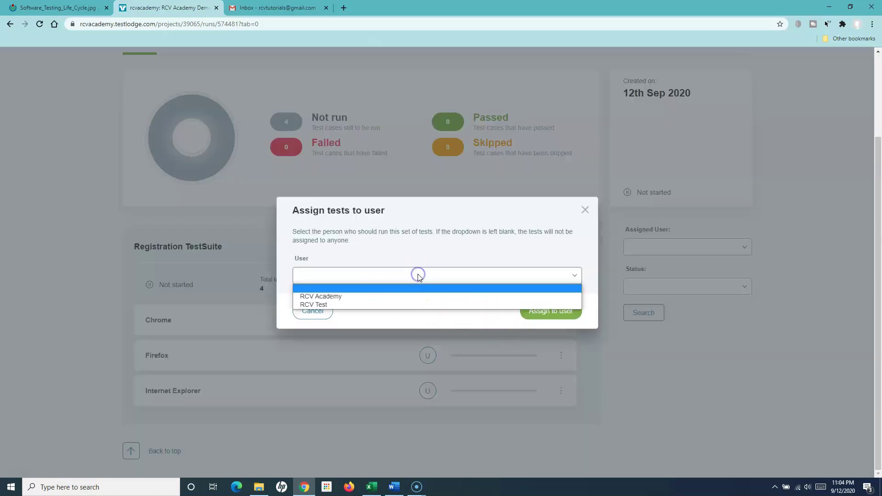
left_click(330, 305)
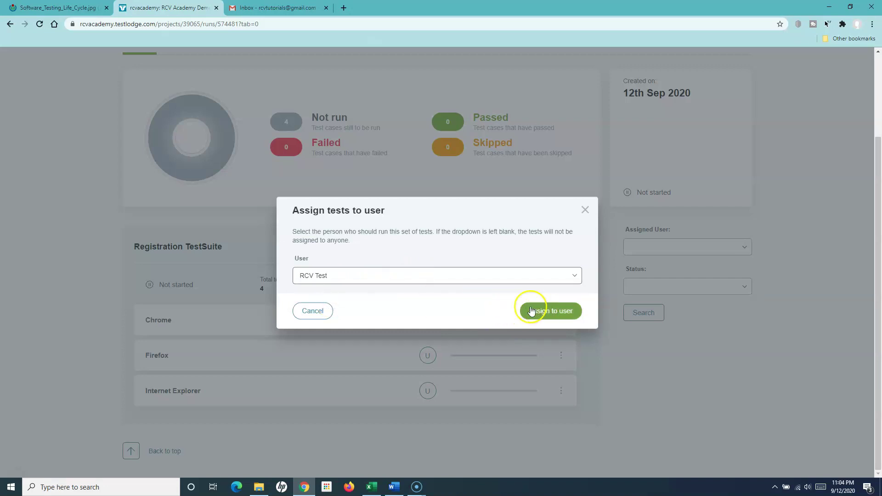
left_click(443, 275)
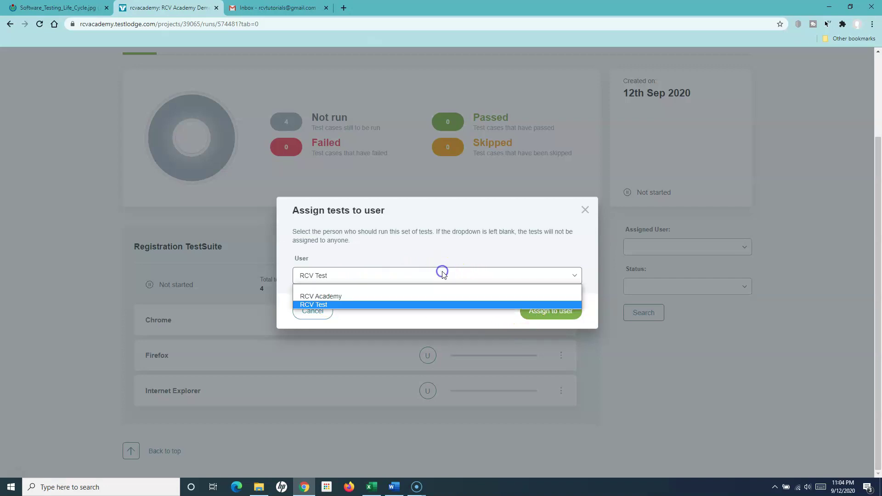
left_click(331, 294)
left_click(543, 315)
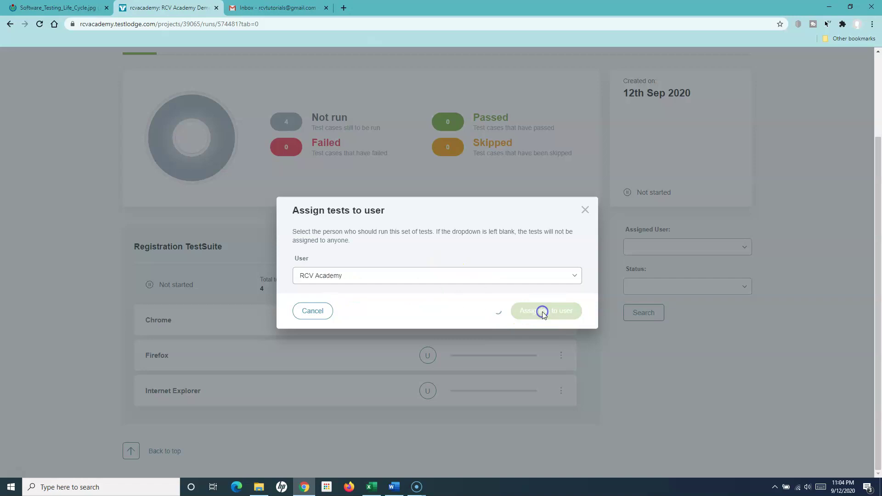
- Assign the Firefox and Internet Explorer tests of the re-test run to RCV Academy
left_click(428, 355)
left_click(370, 278)
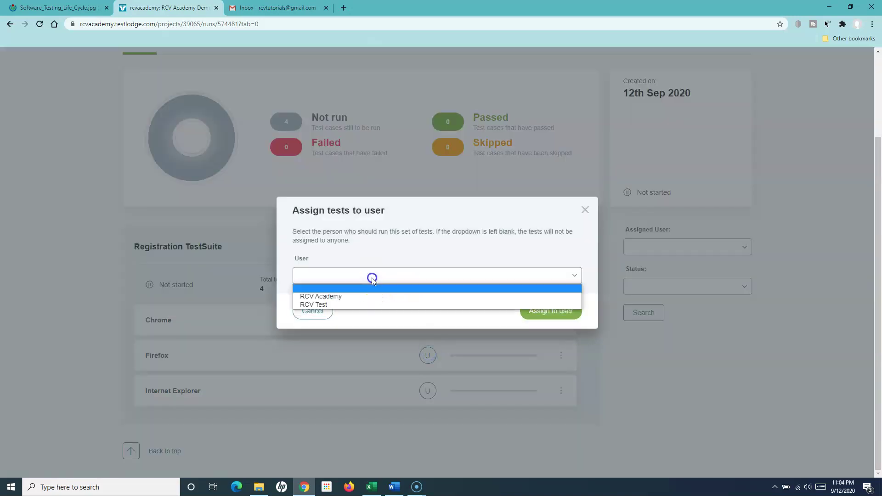
left_click(360, 295)
left_click(542, 312)
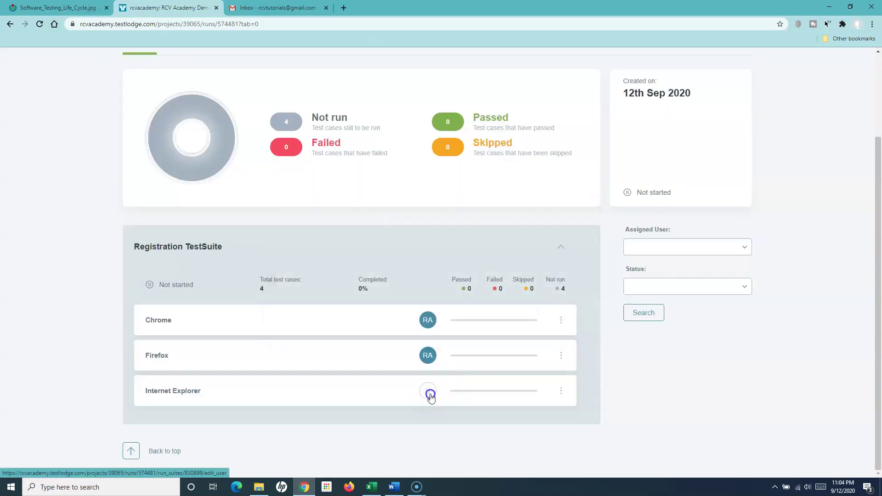
left_click(427, 391)
left_click(414, 278)
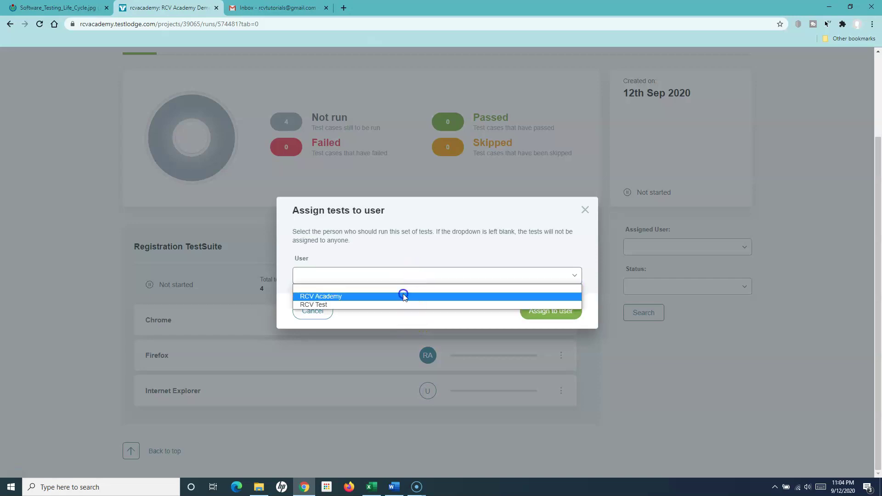
left_click(401, 296)
left_click(553, 313)
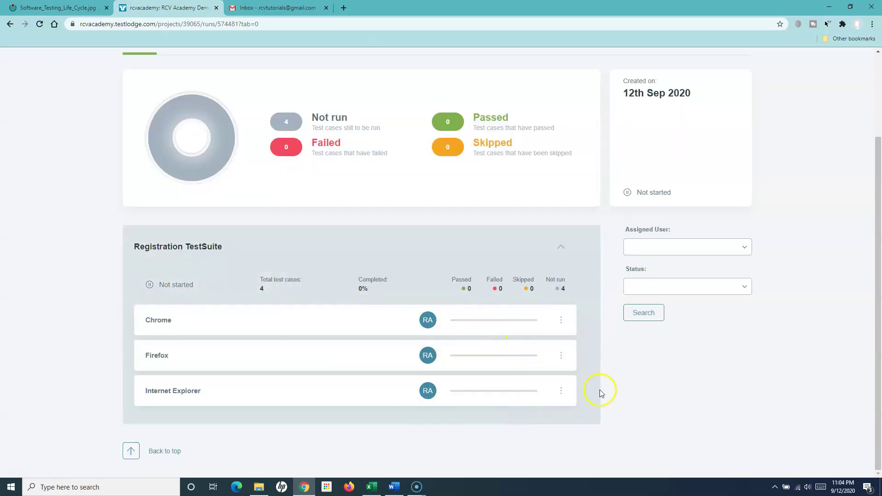
- Open the assigned tests for running, look through the first test case's details and result options, and return to the run summary
scroll(417, 314, "up", 3)
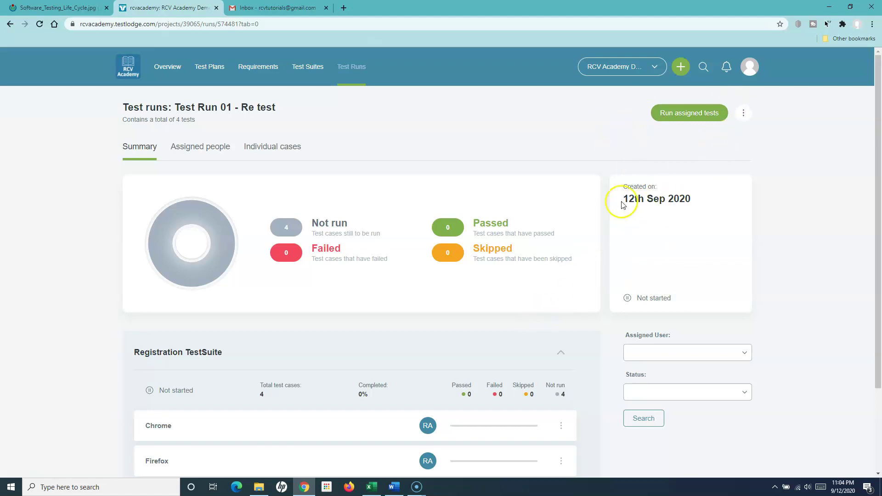
left_click(687, 117)
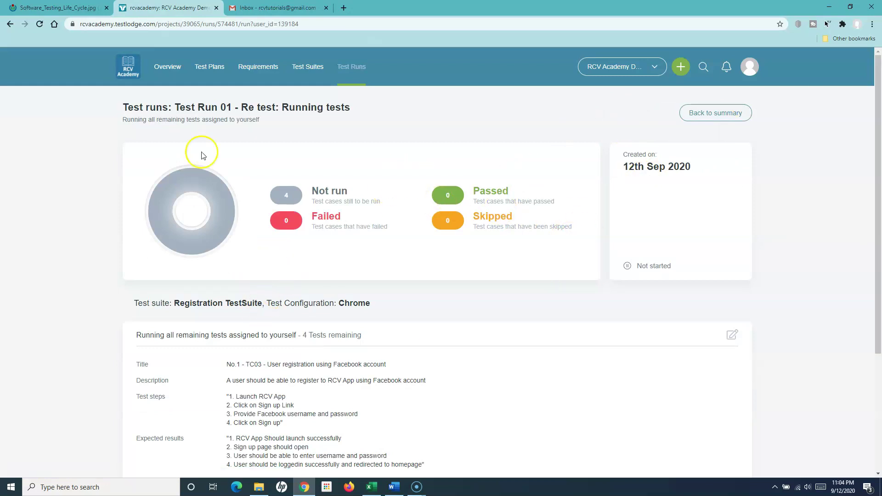
scroll(370, 329, "down", 3)
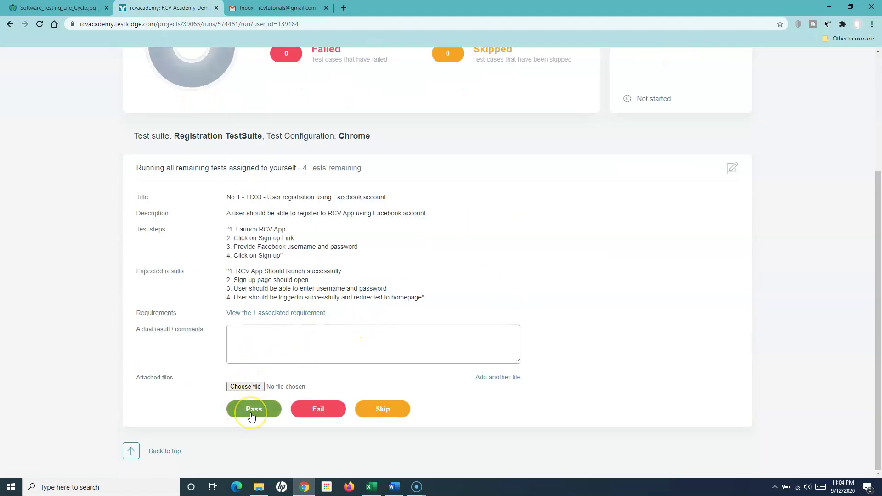
scroll(541, 368, "up", 3)
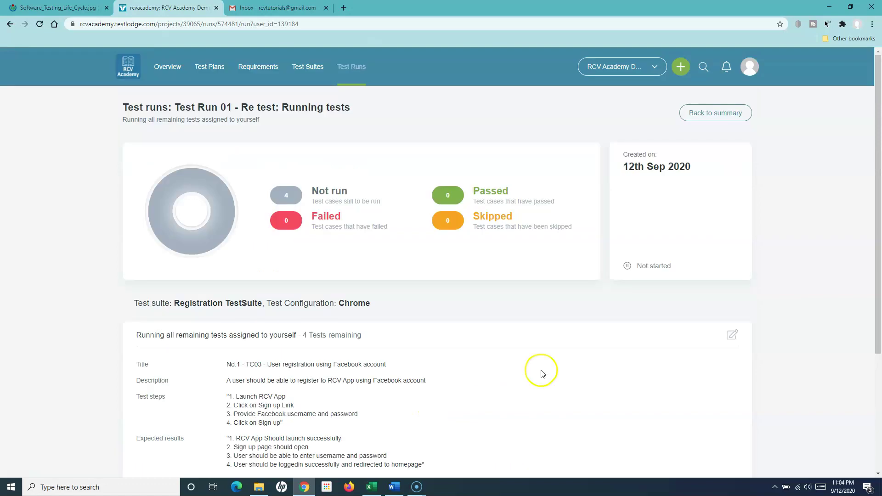
left_click(728, 113)
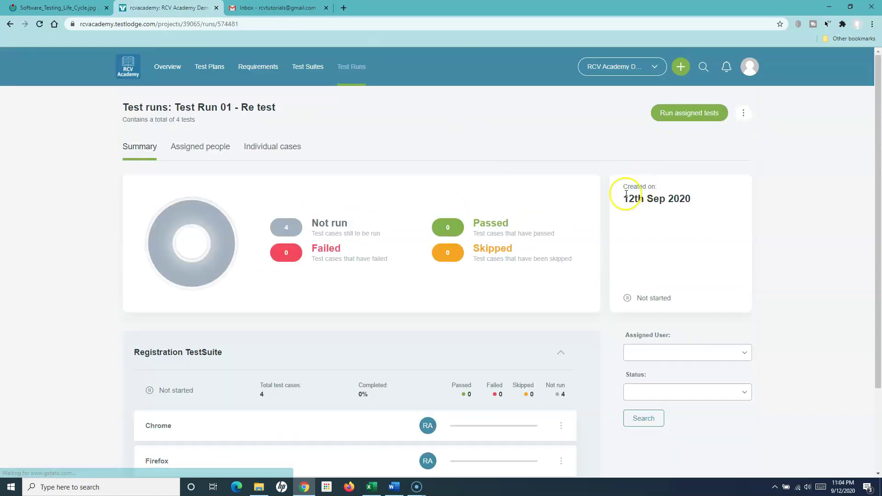
- Check the re-test run in the list of test runs and open the test run reports and charts
left_click(351, 67)
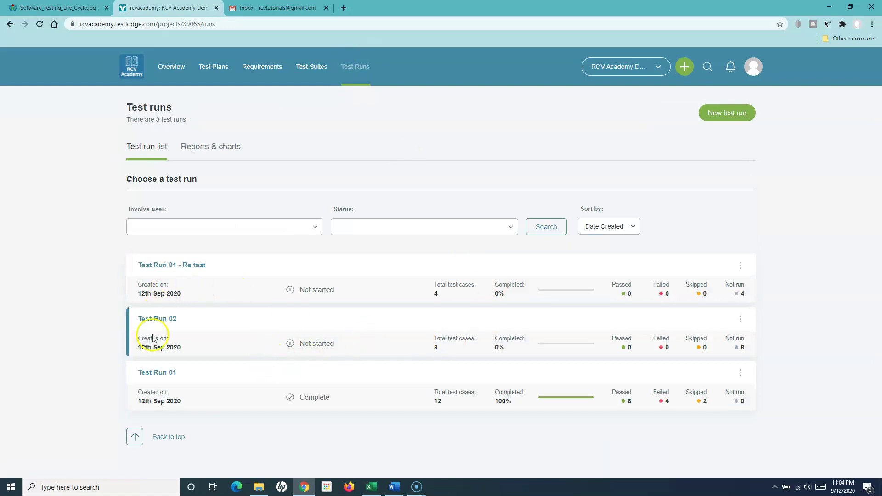
left_click(185, 268)
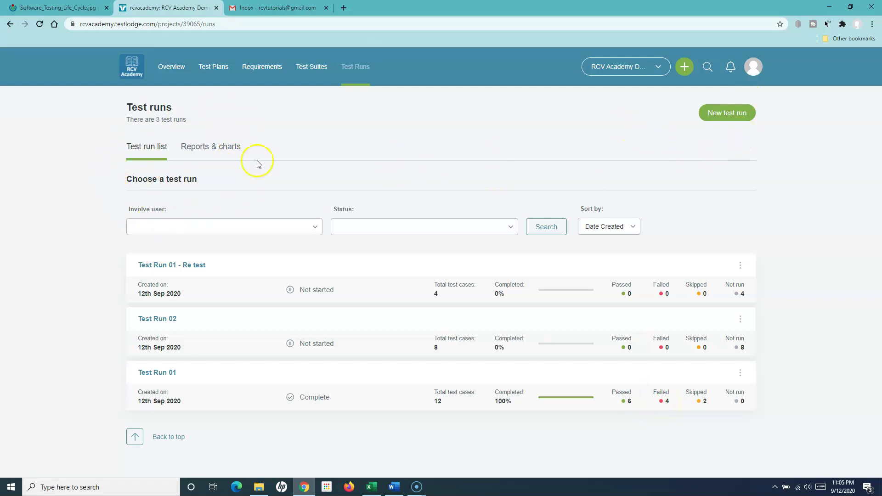
left_click(220, 149)
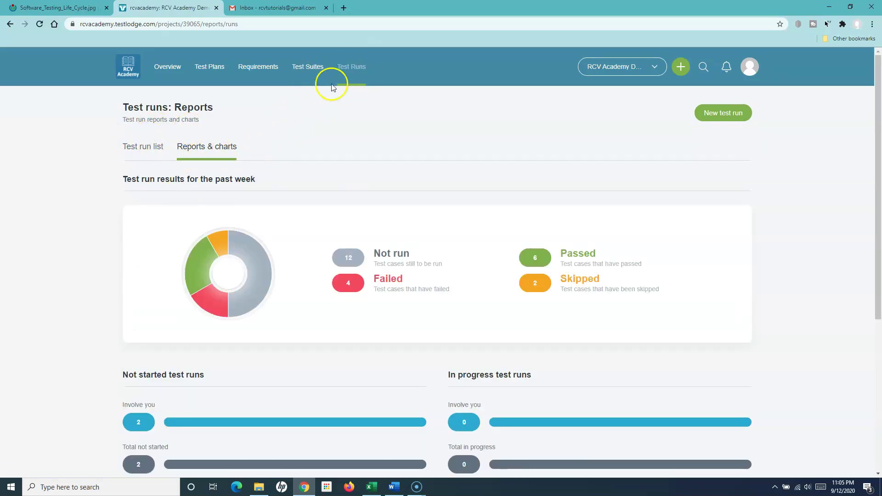
- Look at the Software Testing Life Cycle diagram, and return to TestLodge to examine the past week's test run results chart
left_click(58, 8)
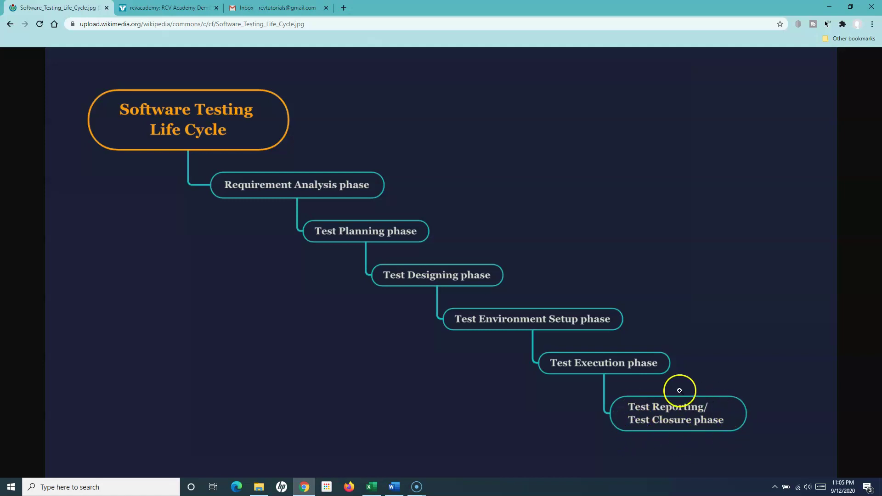
left_click(177, 7)
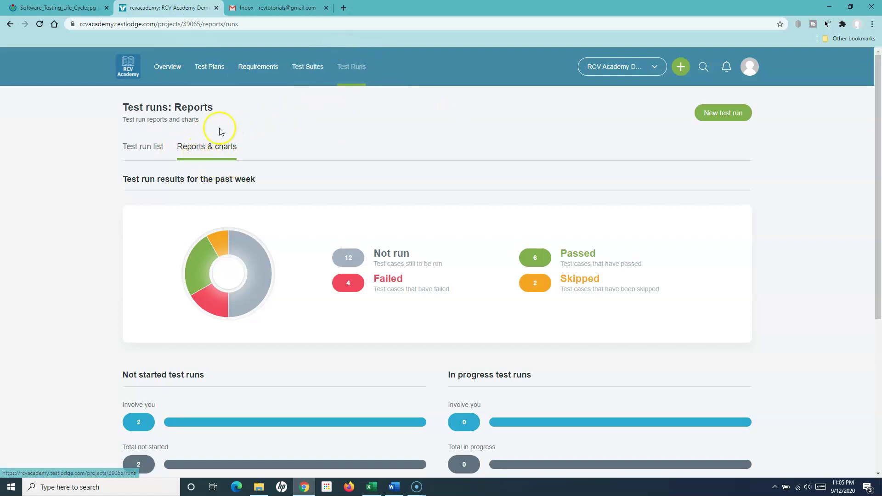
scroll(230, 207, "down", 1)
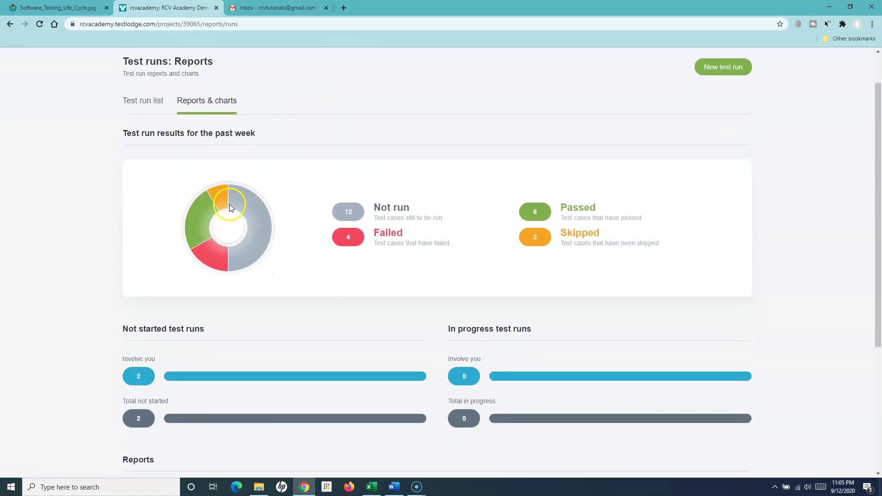
left_click(145, 104)
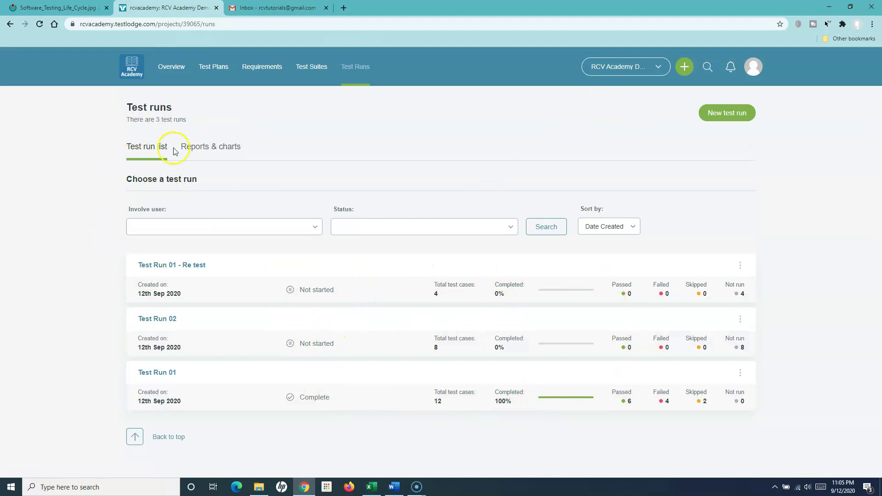
left_click(225, 145)
mouse_move(220, 238)
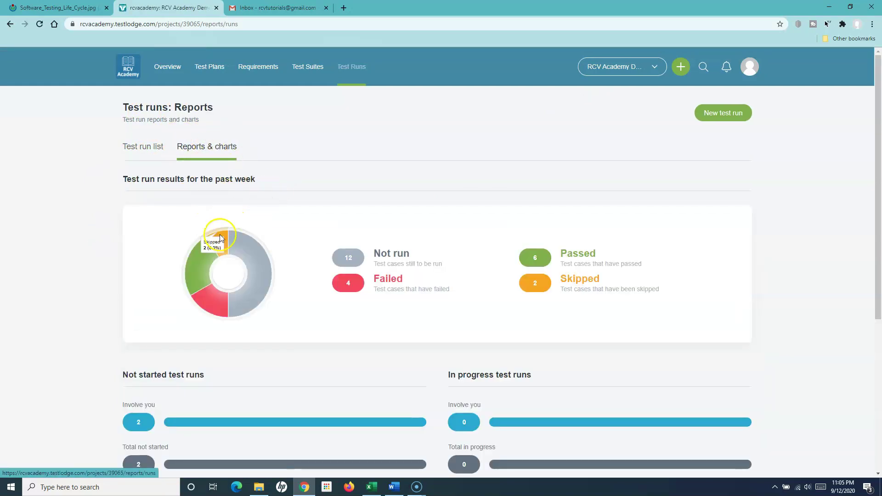
- Look over the not started and in progress test runs and the available reports, and open the Test run results report
scroll(347, 349, "down", 5)
scroll(435, 374, "up", 2)
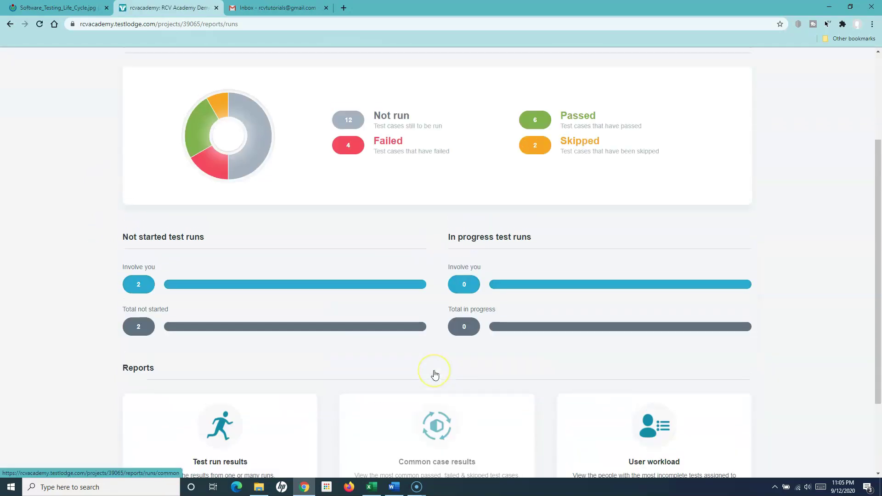
scroll(435, 374, "up", 3)
scroll(435, 373, "down", 4)
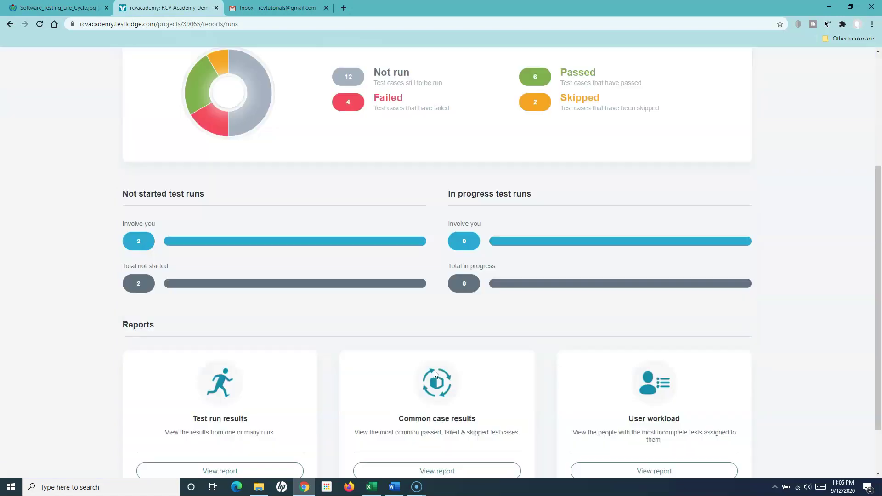
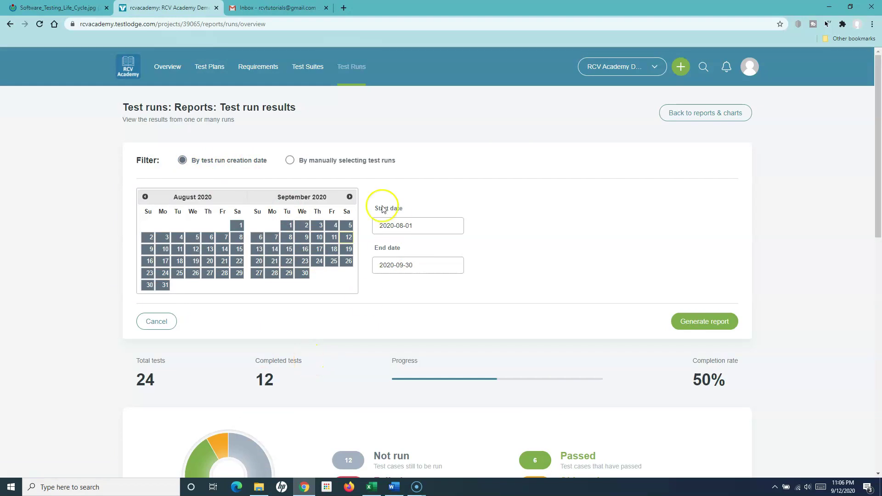
- Examine the report's creation date filter with its start and end dates, and the results shown below it
scroll(420, 298, "down", 2)
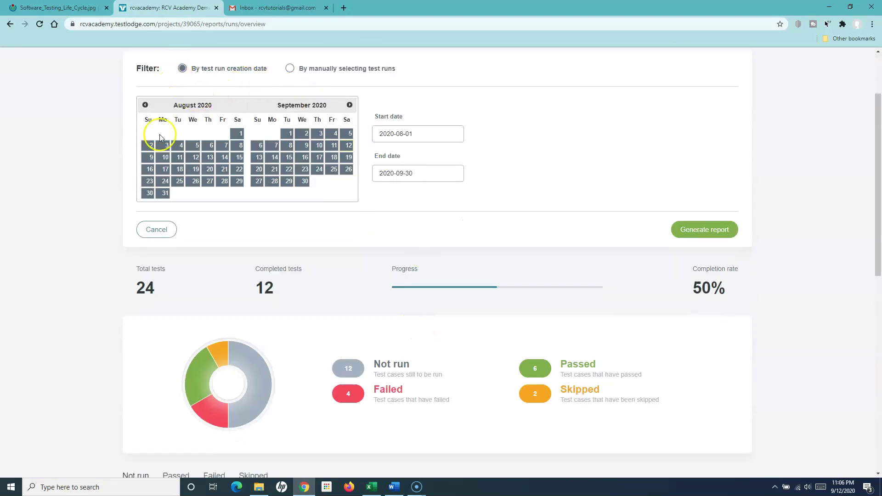
scroll(234, 272, "up", 2)
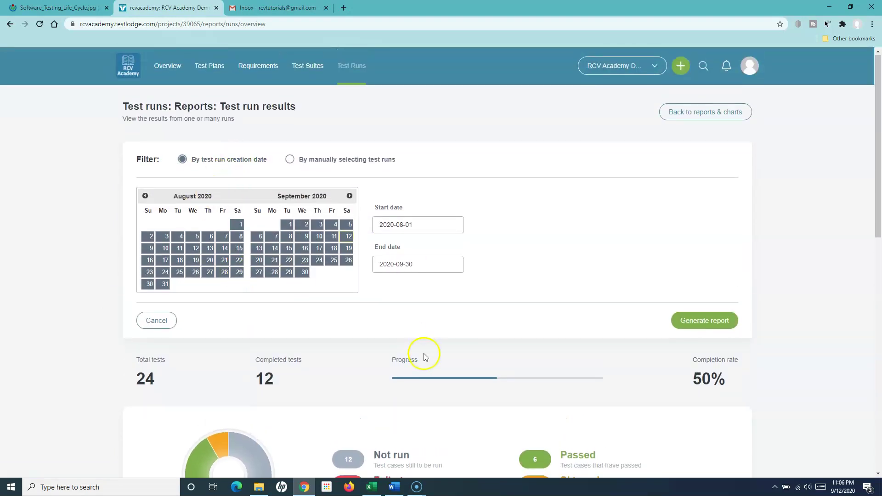
scroll(421, 354, "down", 3)
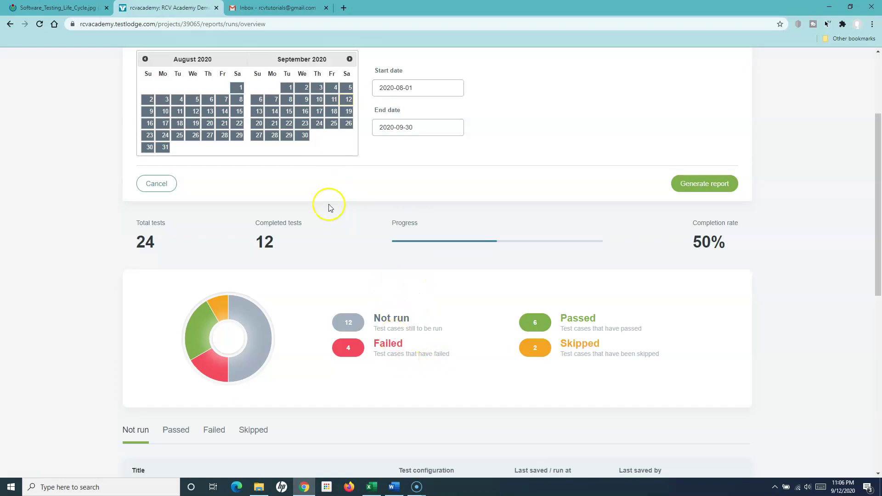
scroll(317, 349, "up", 1)
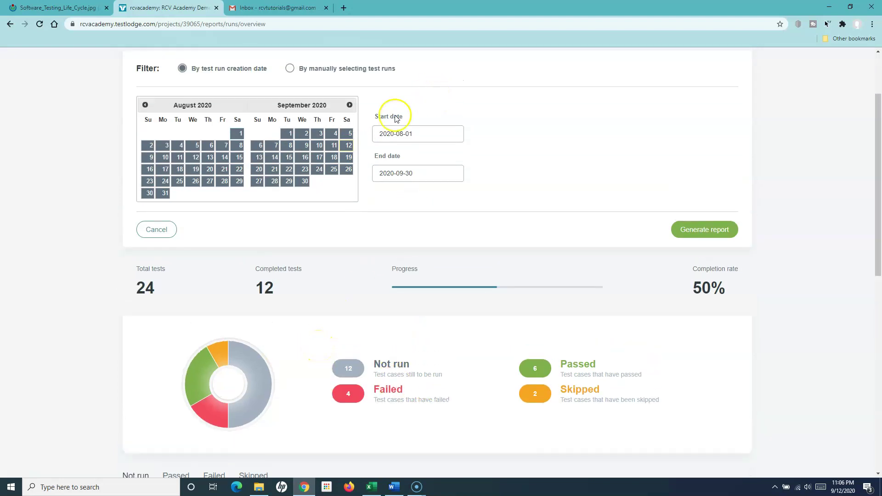
left_click(438, 175)
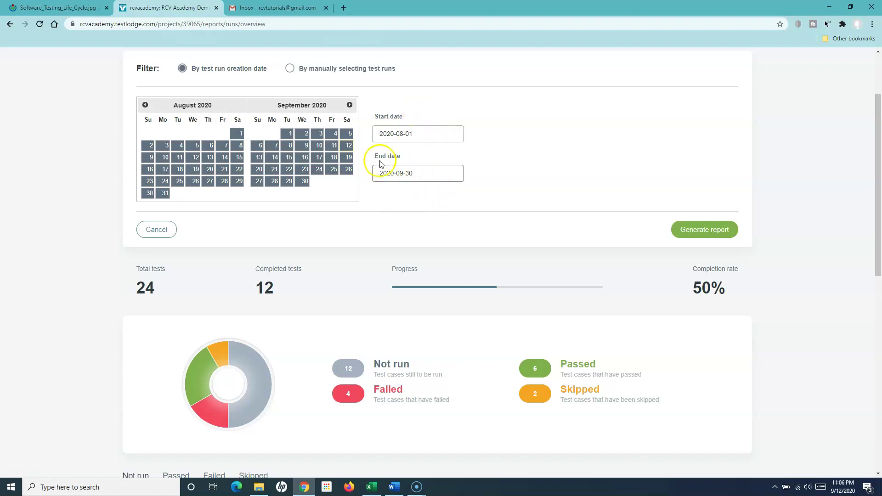
scroll(443, 294, "down", 5)
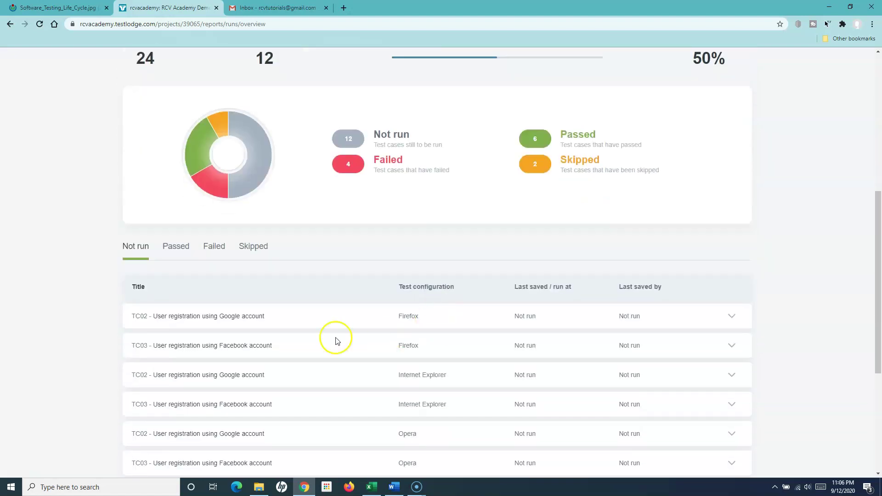
scroll(279, 287, "up", 2)
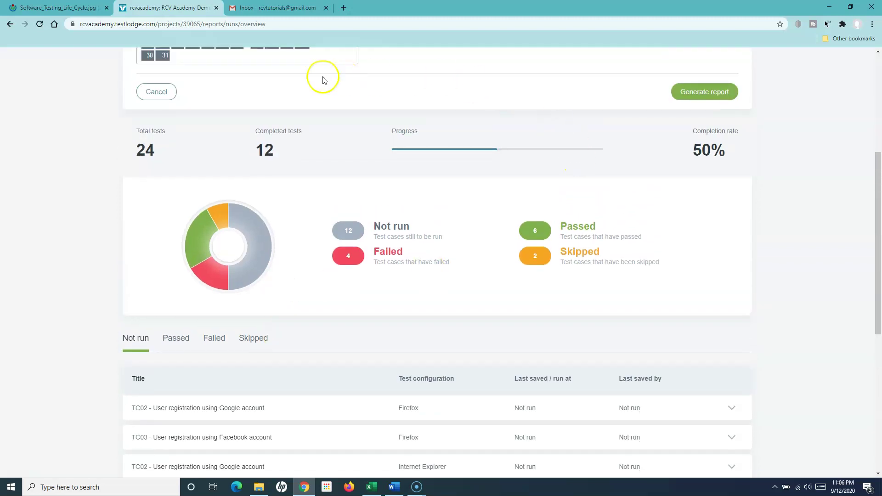
- Review the report's total tests, completed tests, progress and completion rate, and the results chart
left_click_drag(137, 133, 173, 147)
left_click(168, 157)
left_click(180, 150)
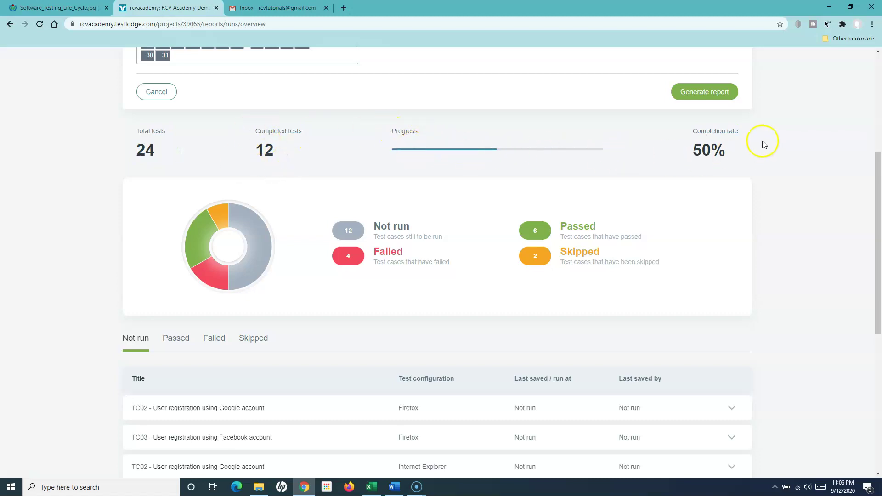
left_click_drag(690, 136, 732, 158)
left_click(732, 158)
mouse_move(258, 230)
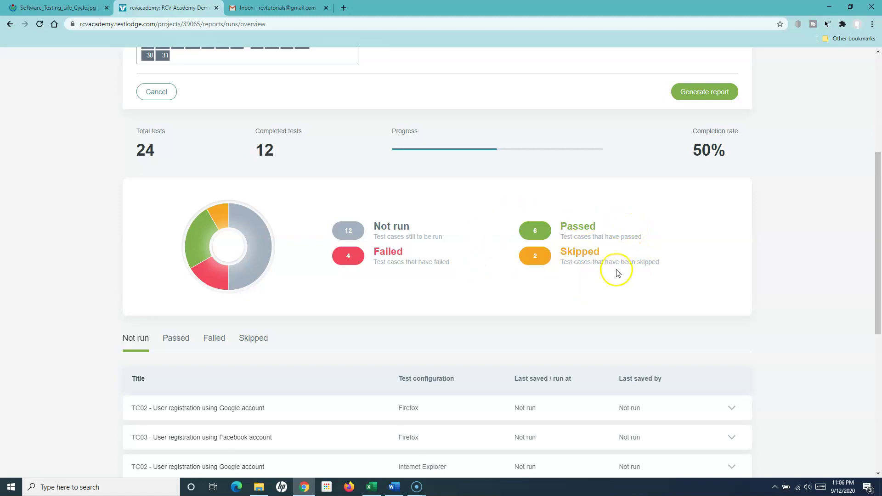
- Go through the report's lists of not run, passed, failed and skipped test cases, and return to the not run list
scroll(389, 312, "down", 3)
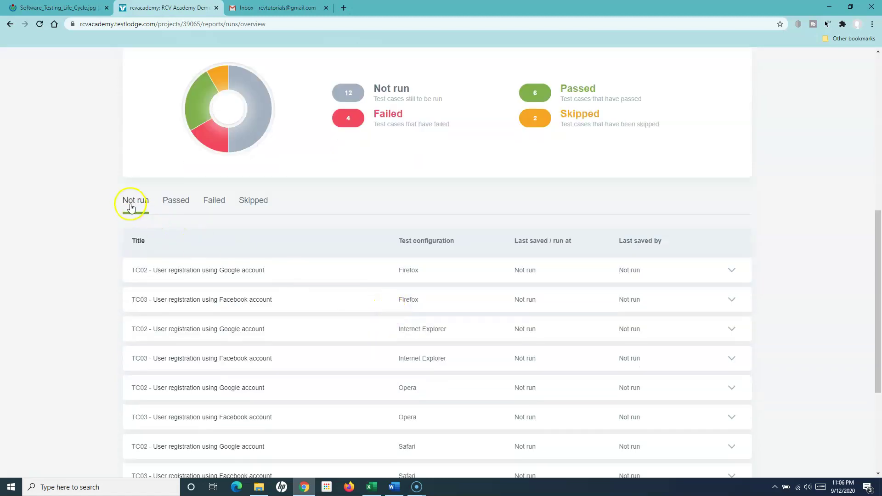
scroll(211, 342, "down", 3)
scroll(204, 268, "up", 2)
scroll(174, 371, "down", 1)
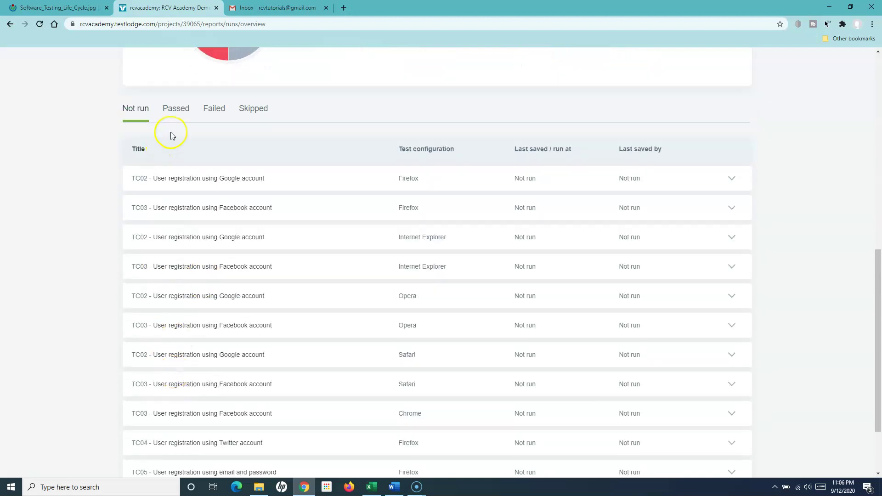
left_click(177, 110)
left_click(208, 215)
left_click(255, 254)
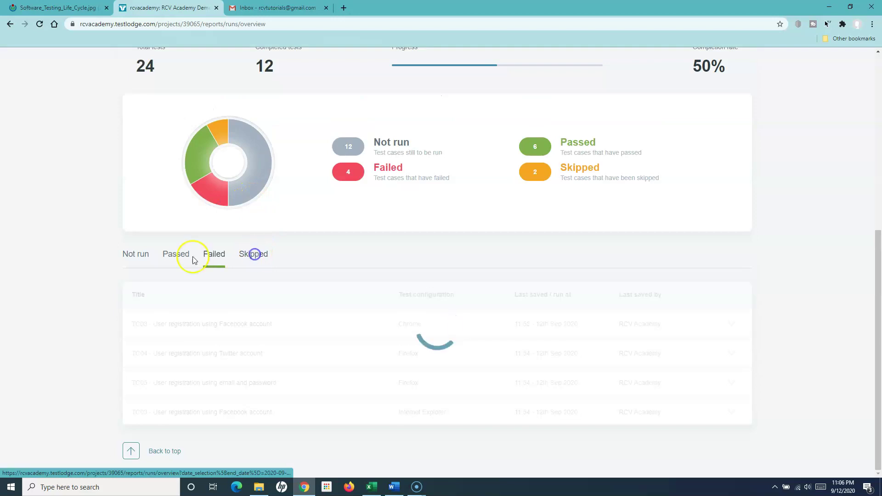
left_click(213, 317)
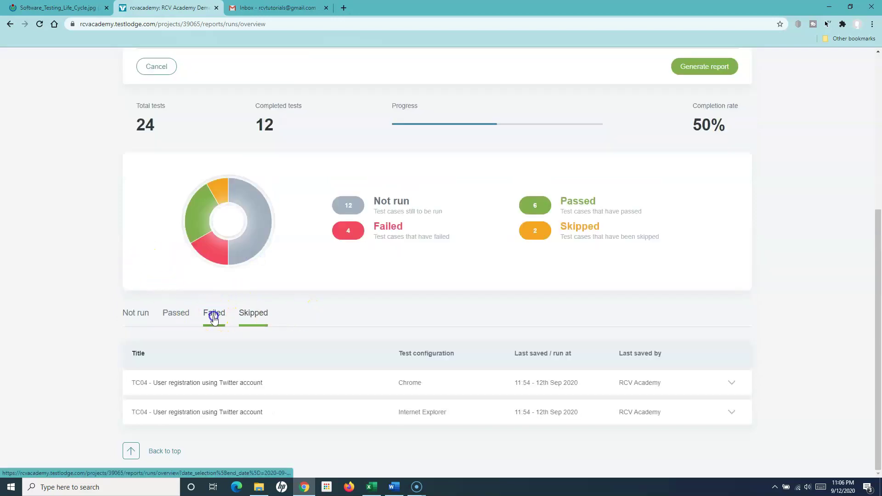
left_click(174, 313)
left_click(133, 313)
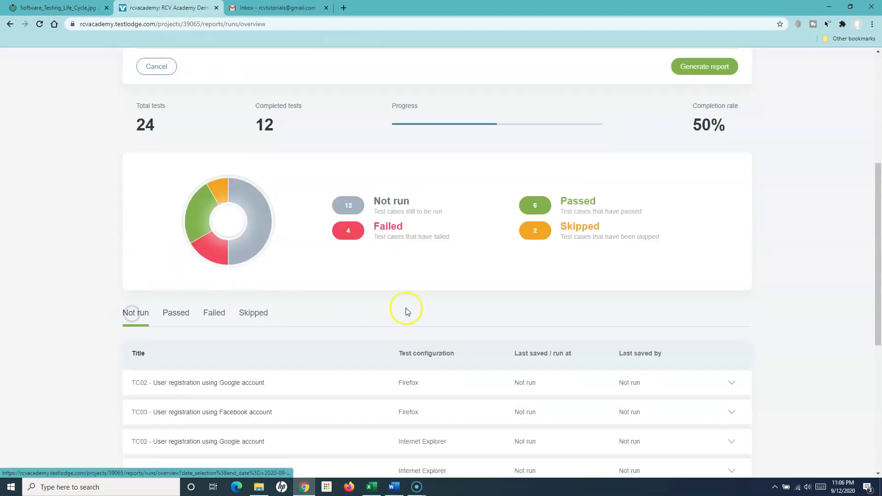
- Read through the not run tests with their test configuration, last run time and last saved by details
scroll(406, 312, "down", 5)
scroll(352, 345, "down", 2)
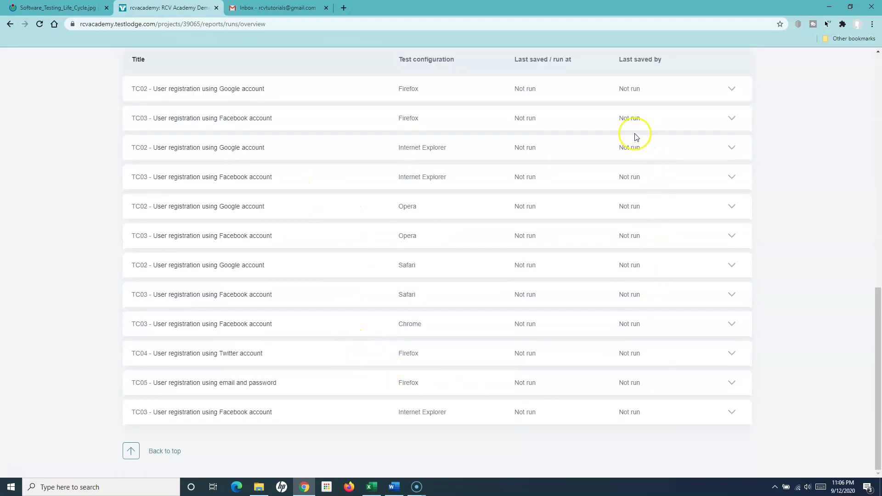
scroll(585, 334, "up", 3)
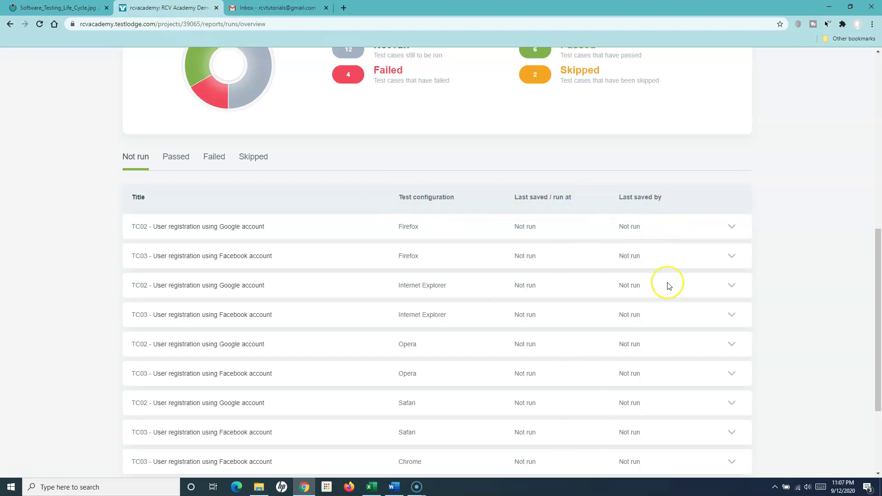
scroll(665, 282, "down", 3)
- Filter the report by manually selecting test runs, add Test Run 01 and generate the report
scroll(666, 283, "up", 10)
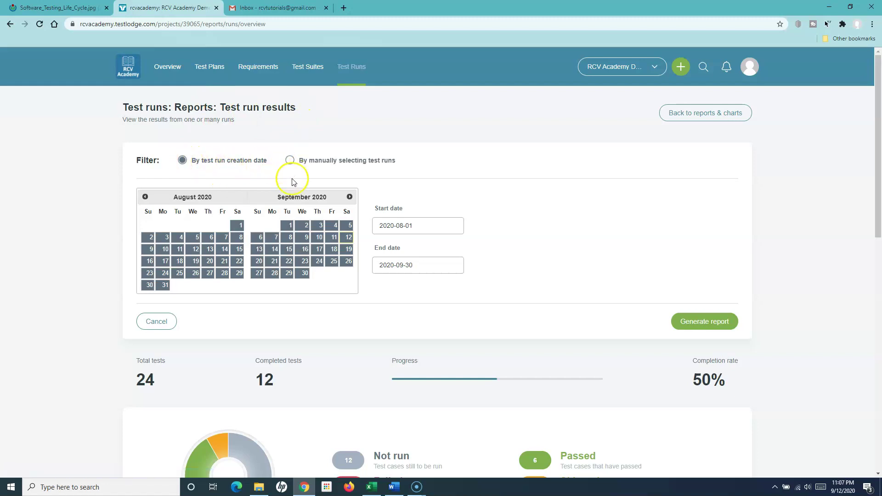
left_click(290, 160)
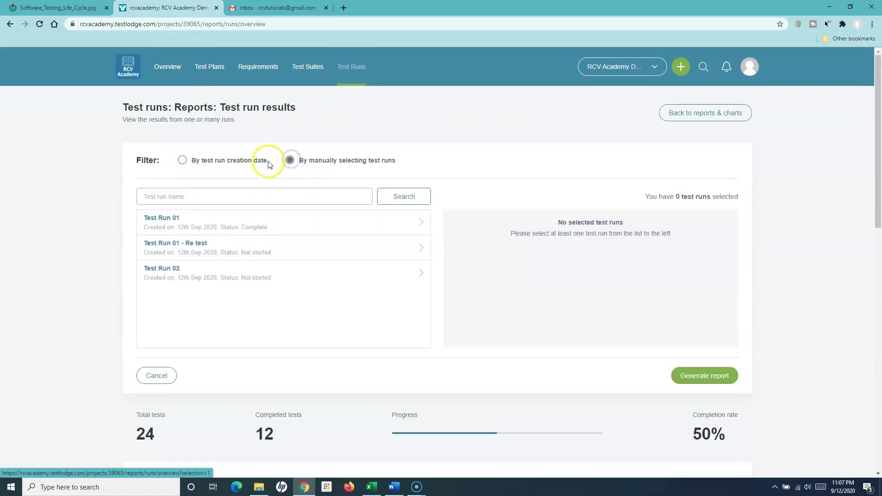
left_click(189, 225)
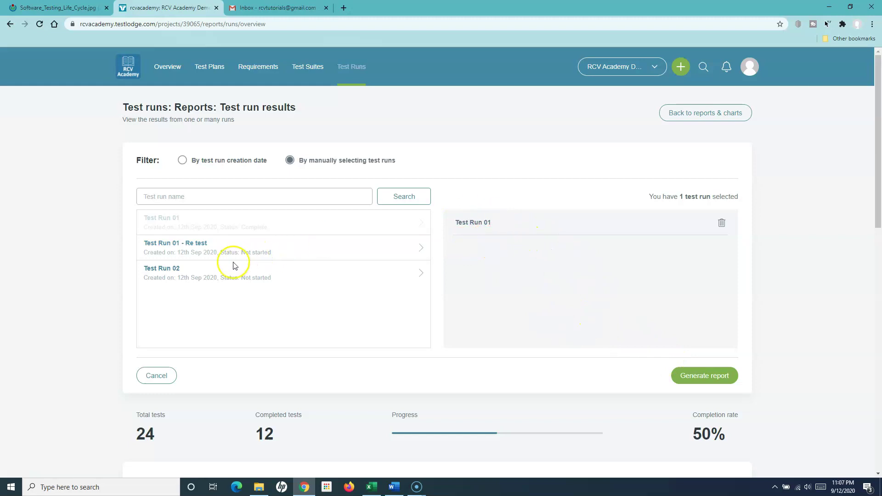
left_click(717, 375)
- Examine the completion rate, results chart and not run list in the report for Test Run 01
scroll(623, 271, "down", 1)
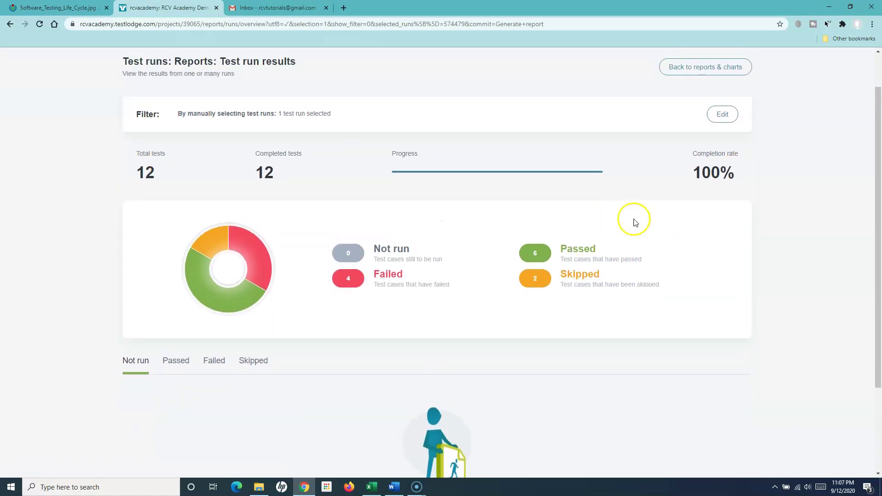
mouse_move(267, 290)
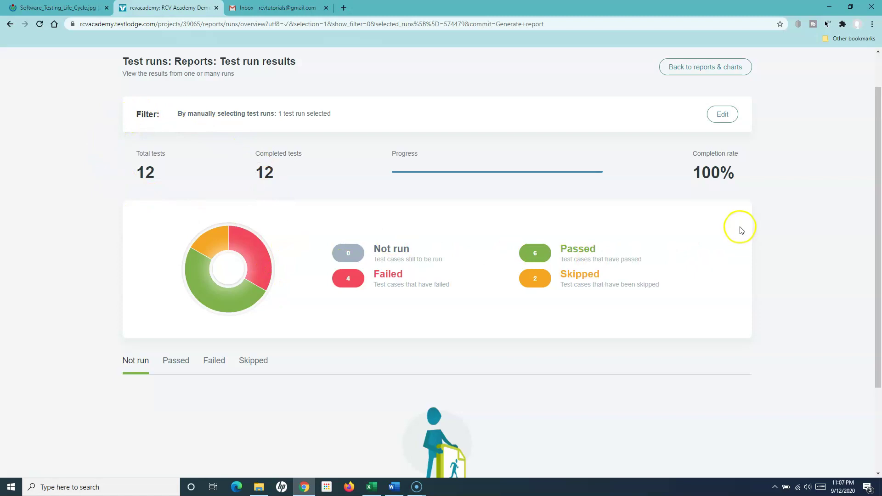
scroll(481, 297, "down", 3)
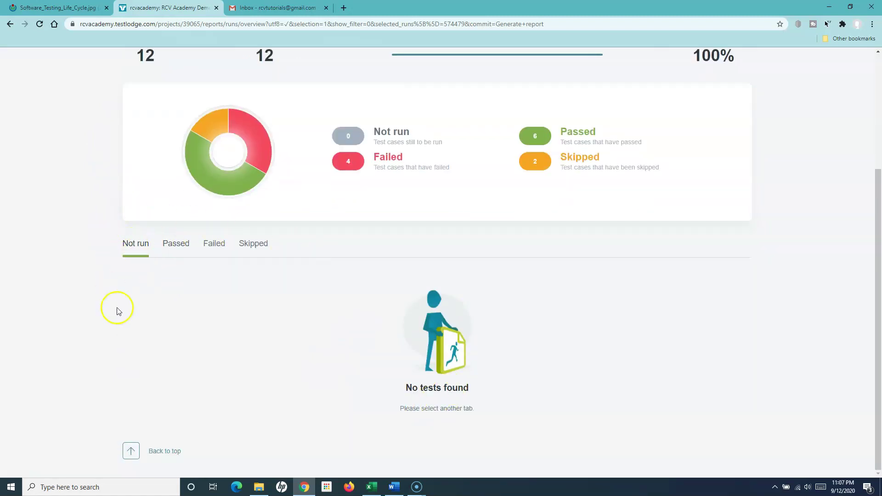
scroll(611, 265, "up", 4)
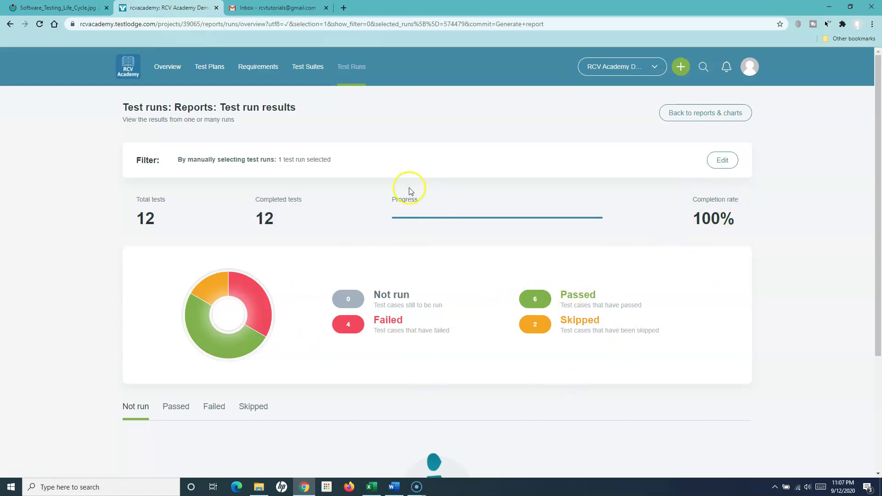
- Return to the reports and charts overview and open the Common case results report
left_click(699, 113)
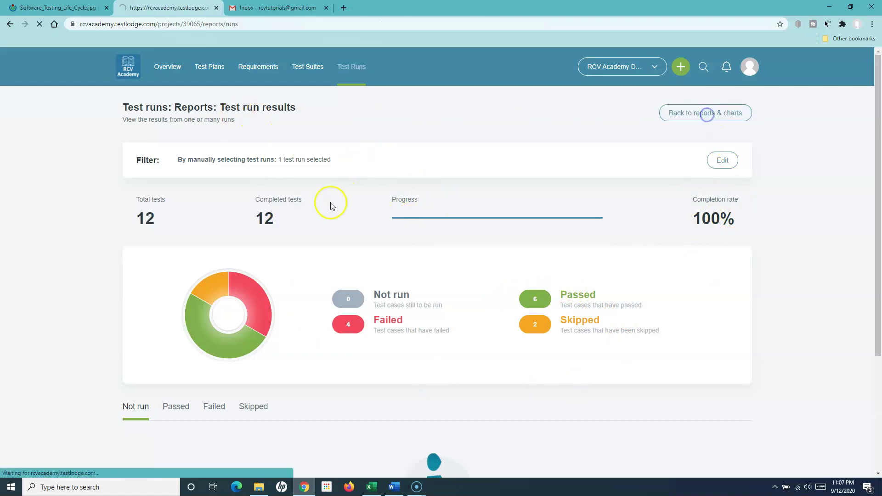
scroll(392, 342, "down", 5)
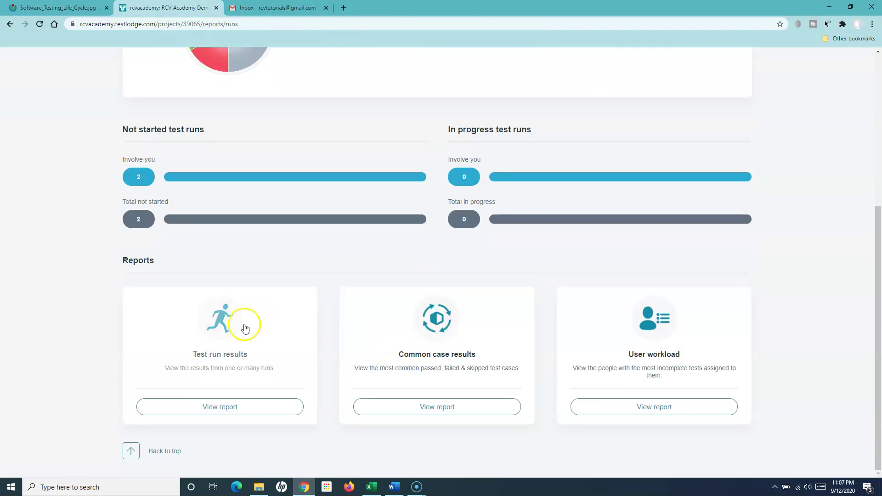
left_click(442, 359)
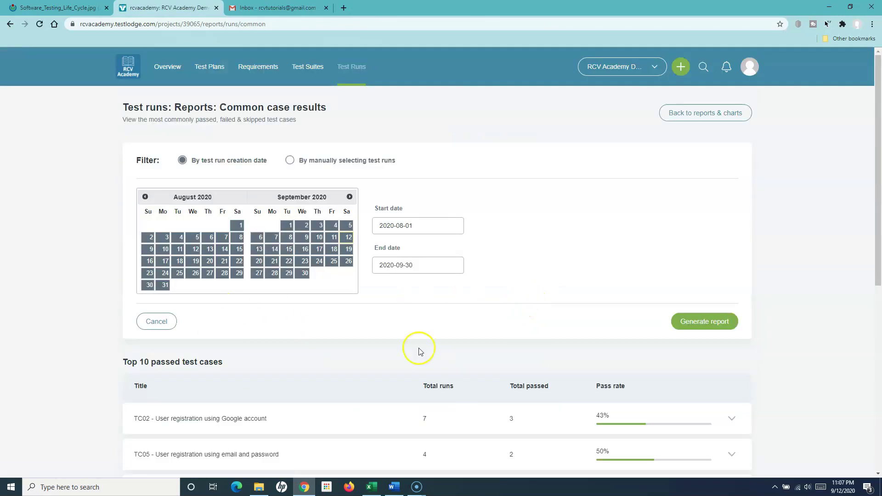
- Examine the top 10 passed, failed and skipped test cases with their total runs and rates
scroll(417, 349, "down", 3)
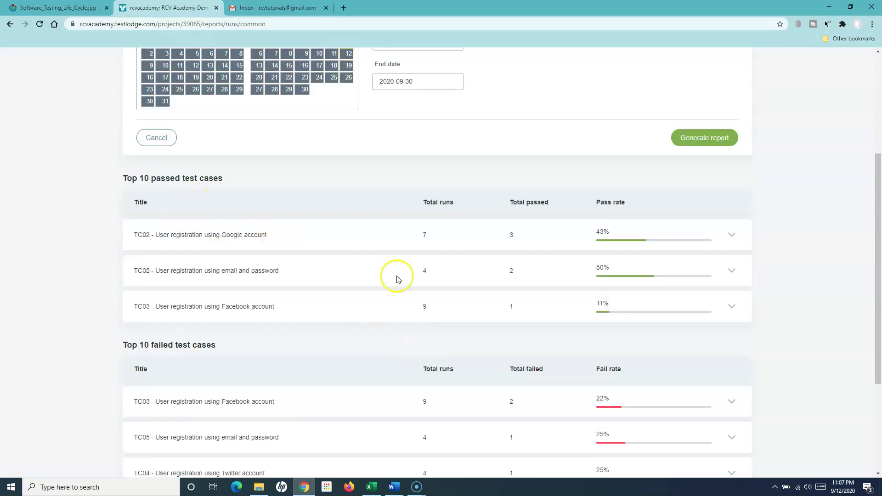
scroll(459, 290, "up", 4)
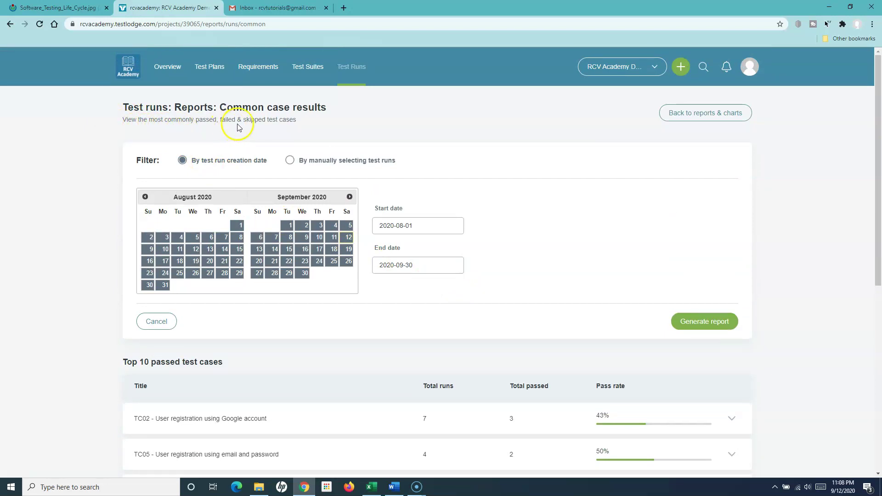
scroll(484, 306, "down", 6)
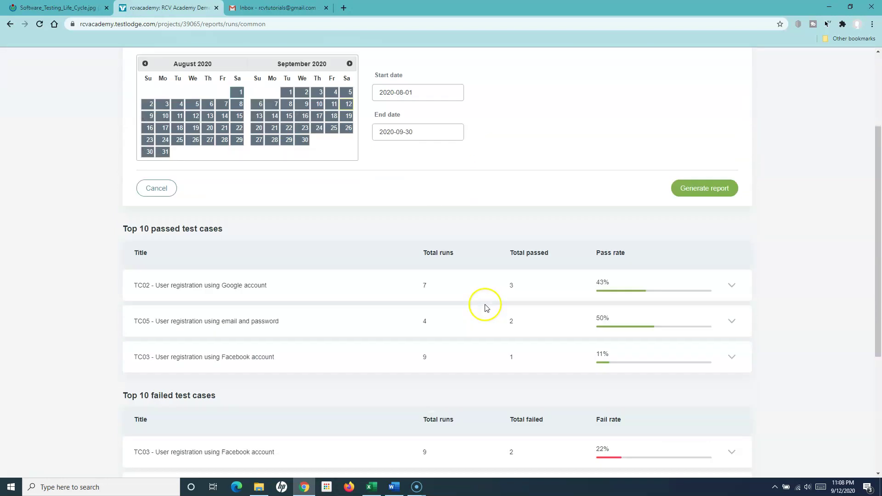
left_click_drag(118, 84, 238, 91)
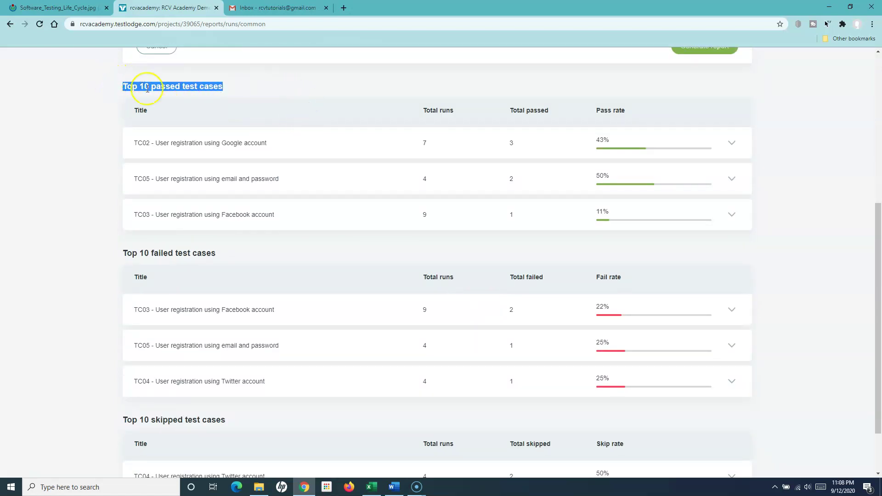
scroll(128, 255, "down", 2)
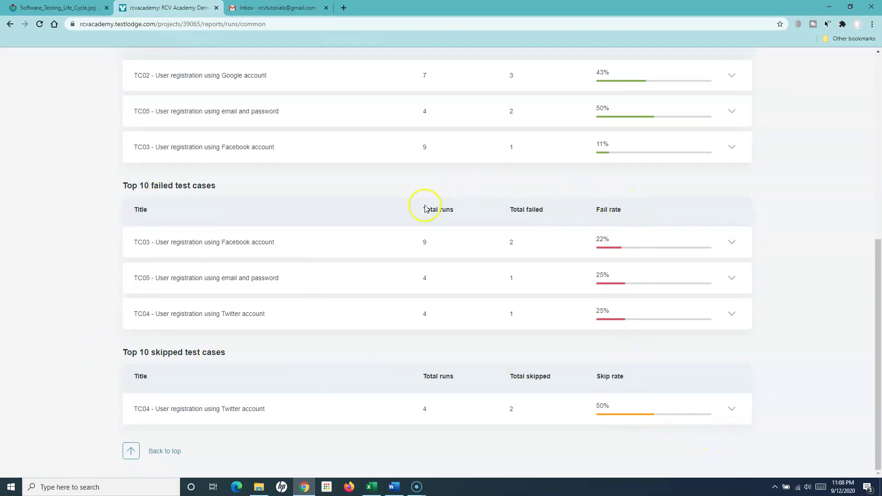
scroll(645, 356, "up", 3)
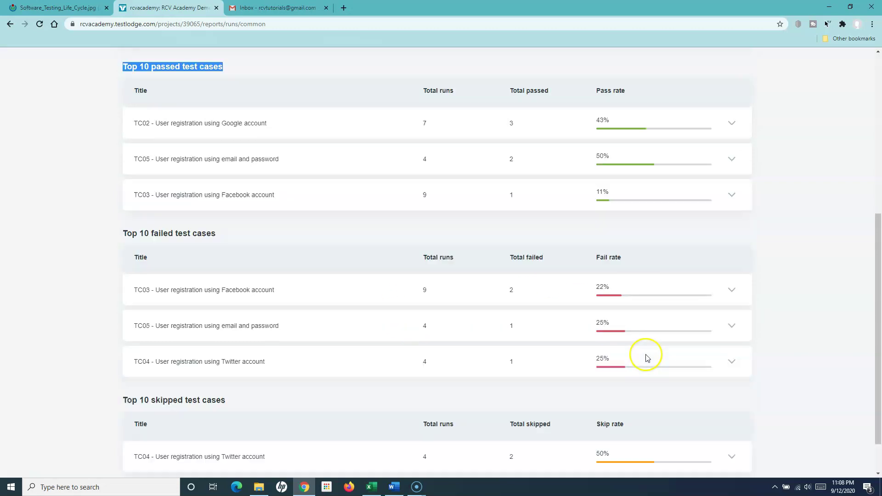
- Filter the Common case results report by manually selecting test runs, add Test Run 01 and generate the report
scroll(628, 262, "up", 4)
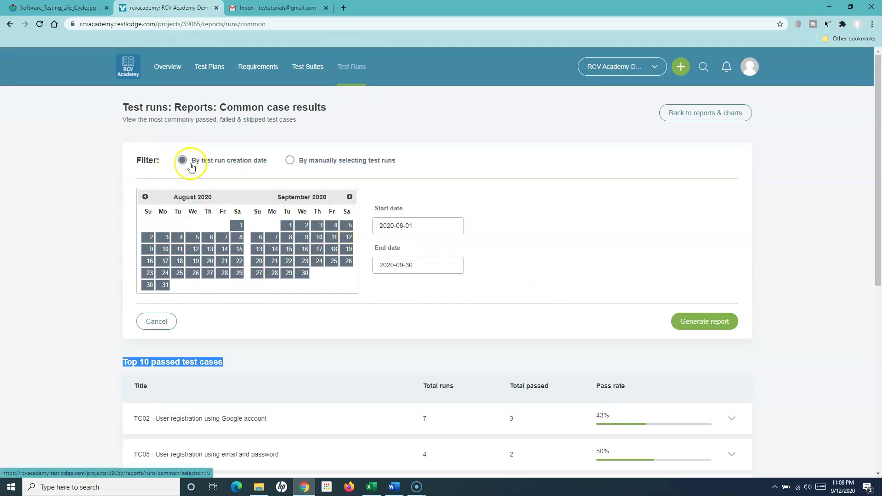
left_click(292, 161)
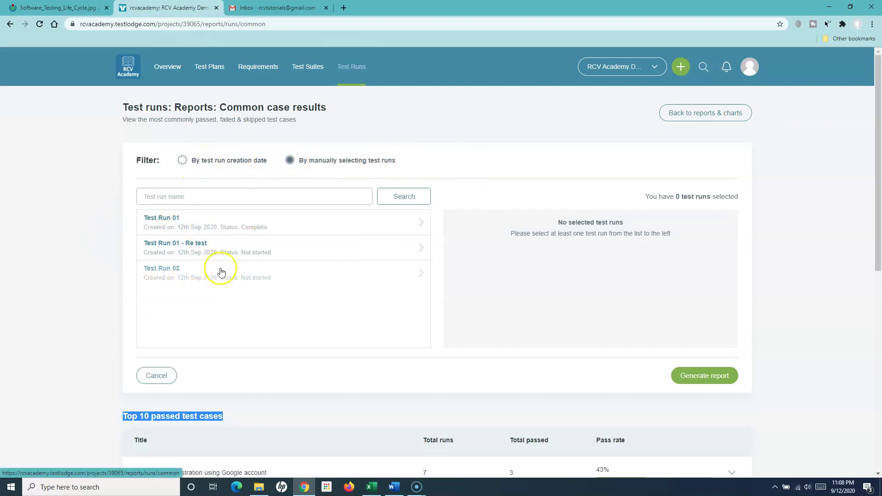
left_click(216, 221)
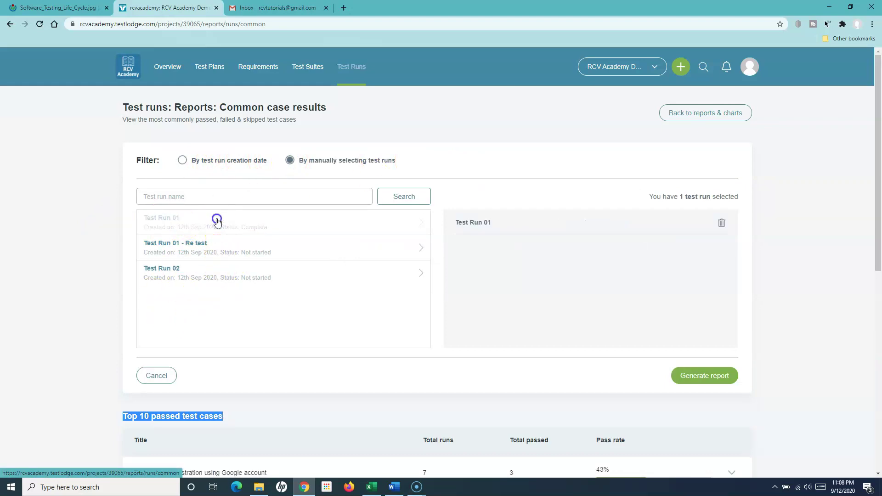
left_click(718, 378)
scroll(588, 357, "down", 4)
scroll(487, 361, "up", 3)
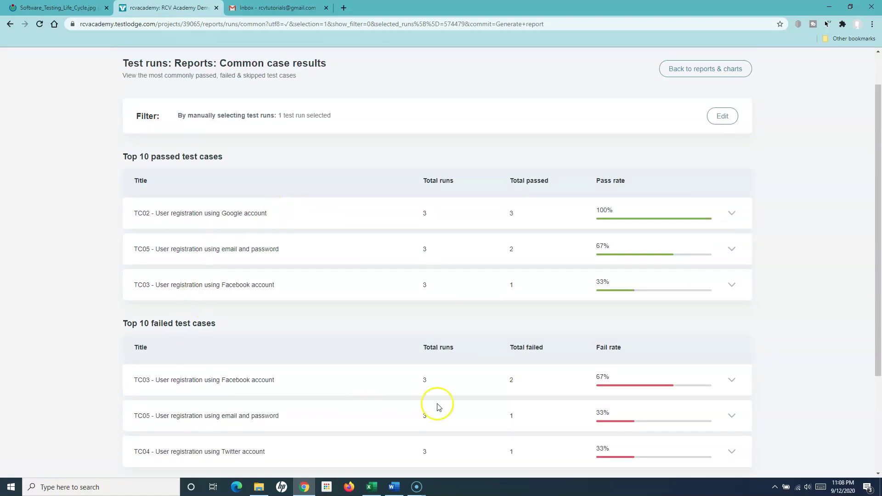
scroll(542, 369, "up", 1)
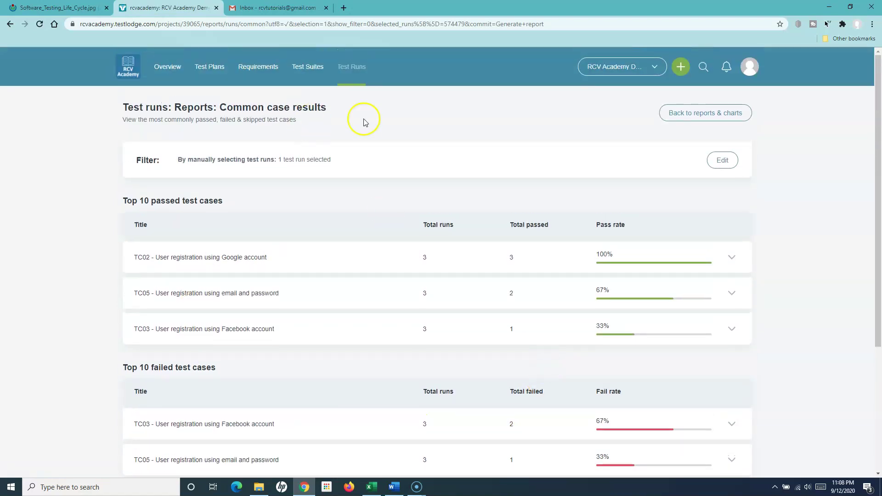
- Return to the reports and charts overview and open the User workload report
left_click(685, 113)
scroll(315, 290, "down", 5)
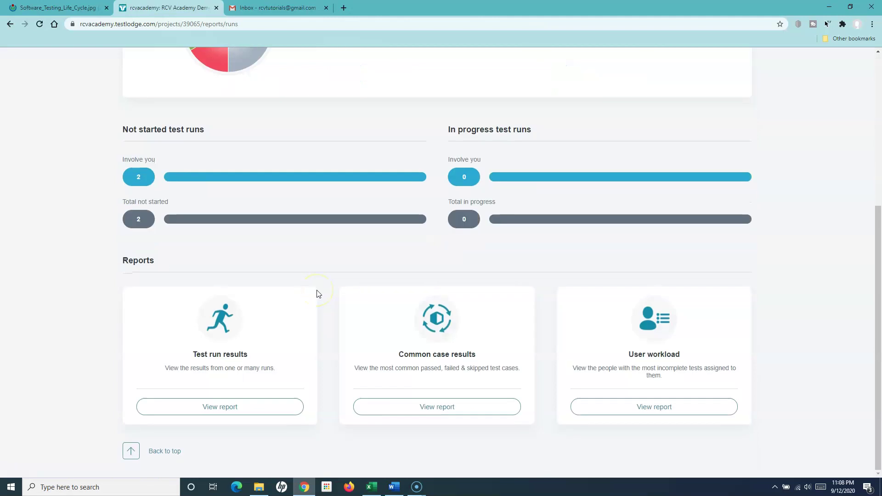
left_click(660, 354)
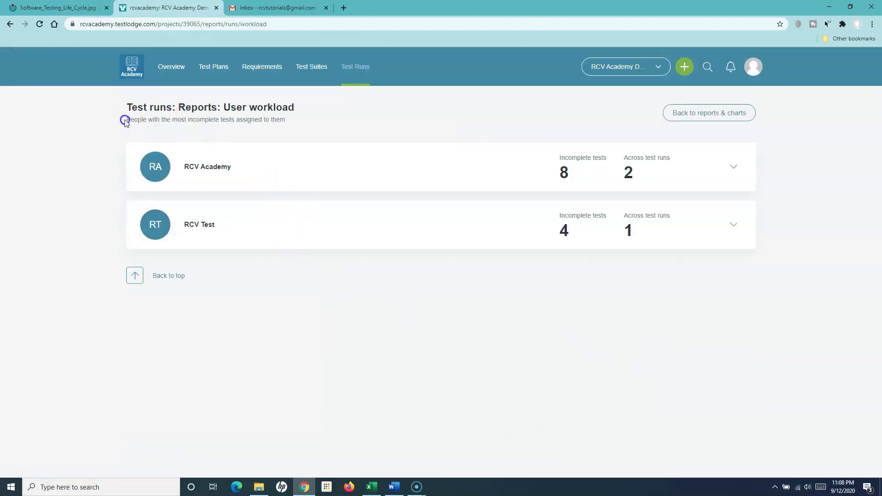
- Expand both users in the User workload report to view their assigned test runs and remaining tests
left_click_drag(125, 121, 291, 122)
left_click(295, 125)
left_click(733, 224)
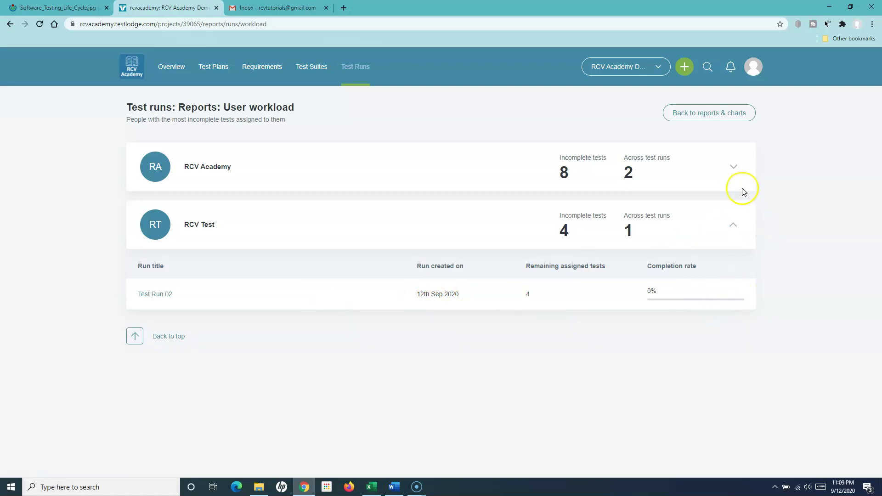
left_click(733, 167)
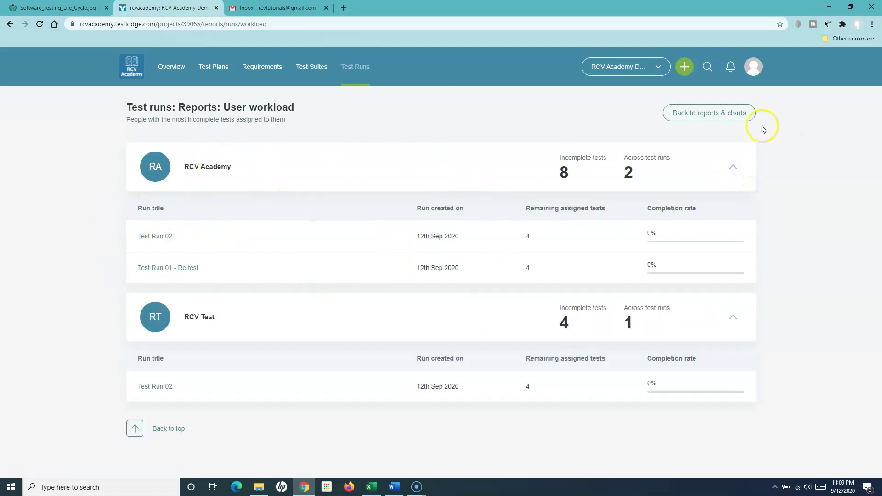
- Leave the User workload report, return to the test run list and open Test Run 01
left_click(726, 112)
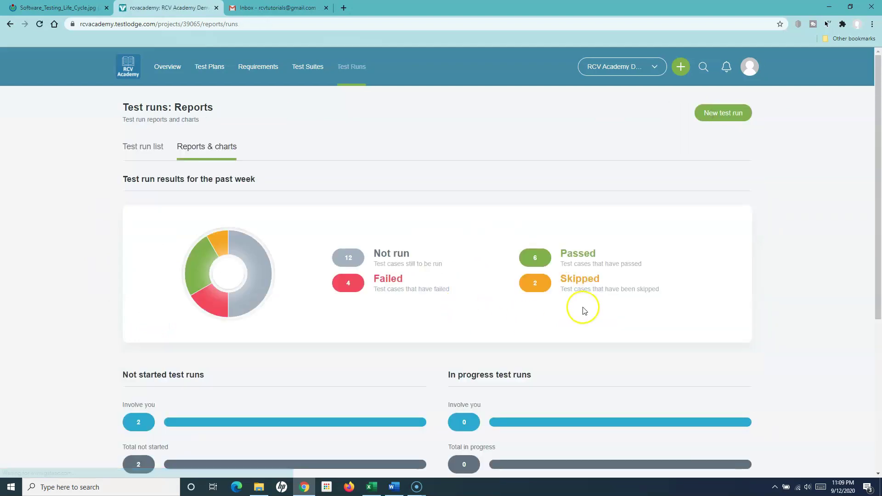
scroll(584, 309, "down", 5)
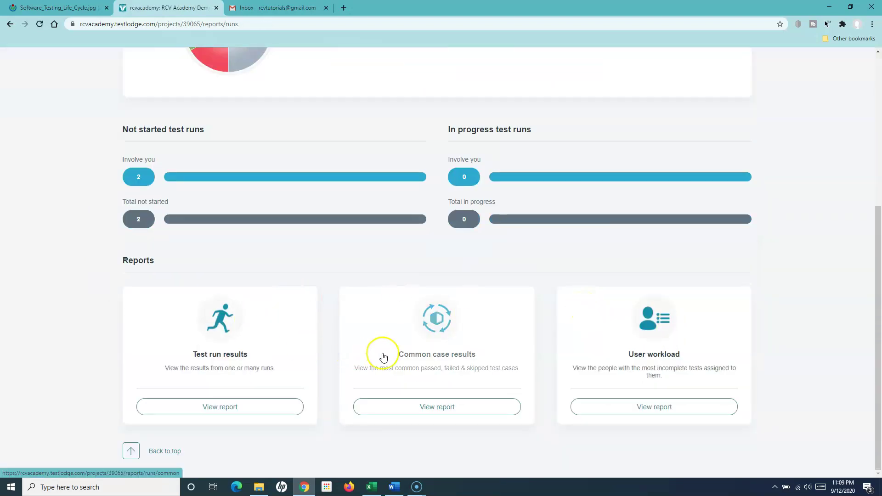
scroll(384, 355, "up", 5)
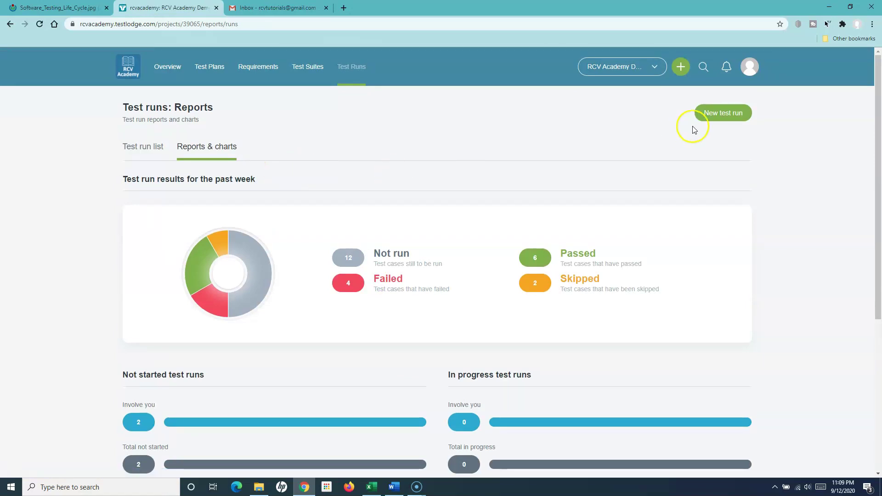
left_click(139, 148)
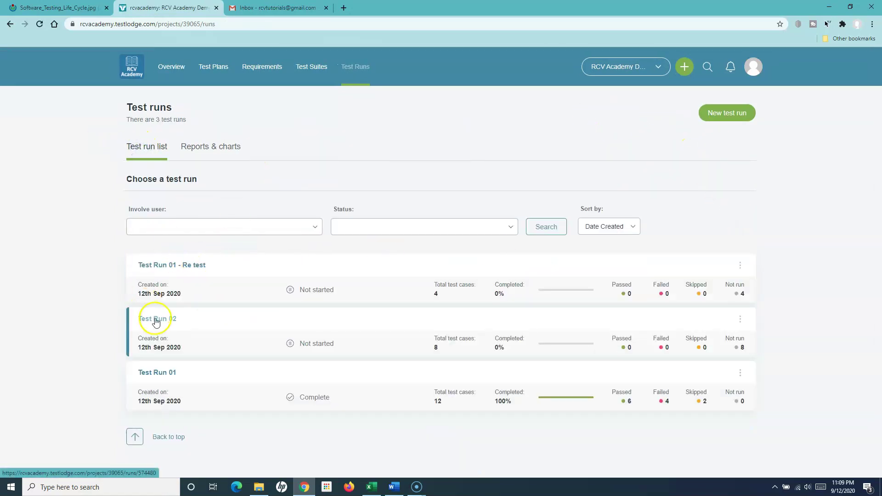
left_click(159, 372)
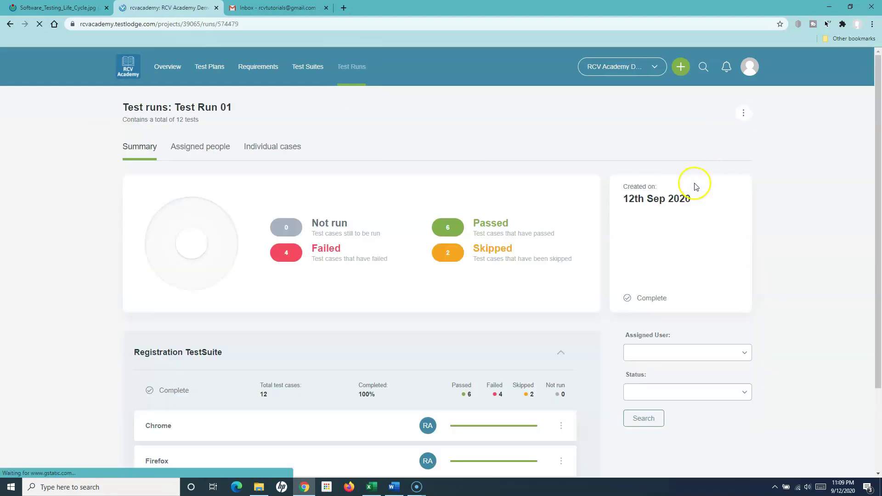
- View the test run results report for Test Run 01 and look through its results
left_click(746, 115)
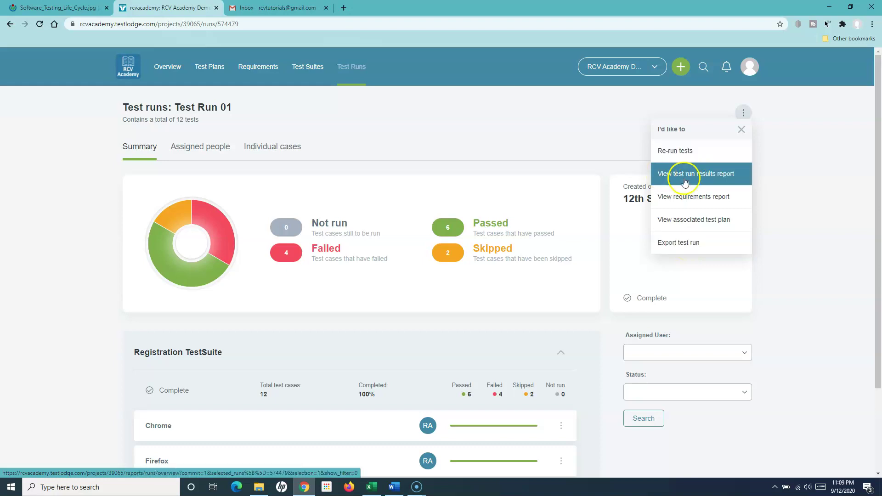
left_click(716, 182)
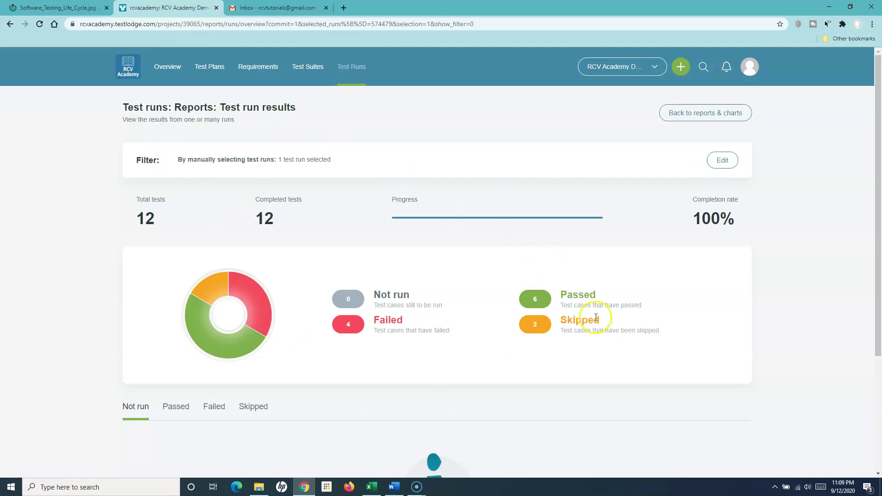
scroll(643, 321, "down", 4)
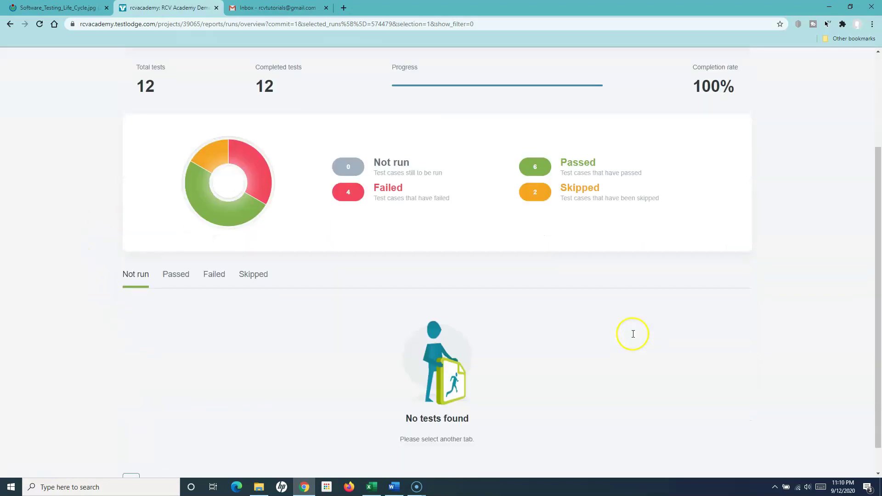
scroll(229, 285, "up", 3)
scroll(235, 294, "up", 1)
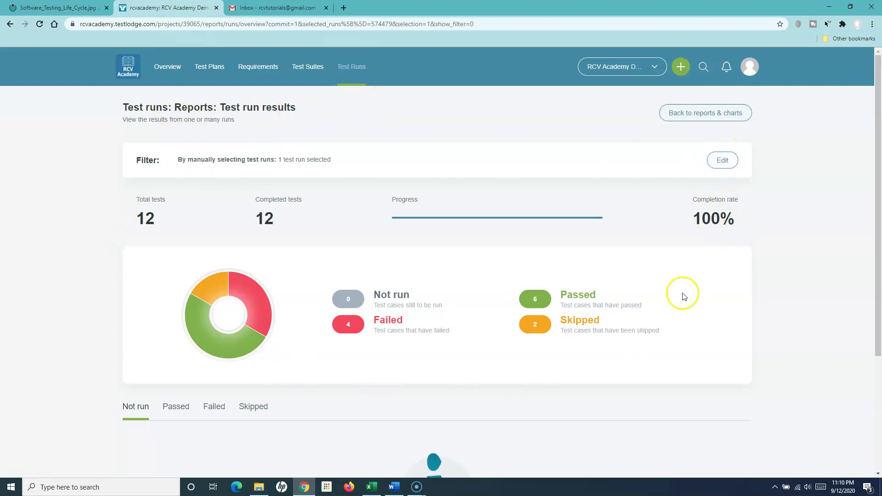
- Return to the test run list, reopen Test Run 01 and view its requirements report
left_click(706, 122)
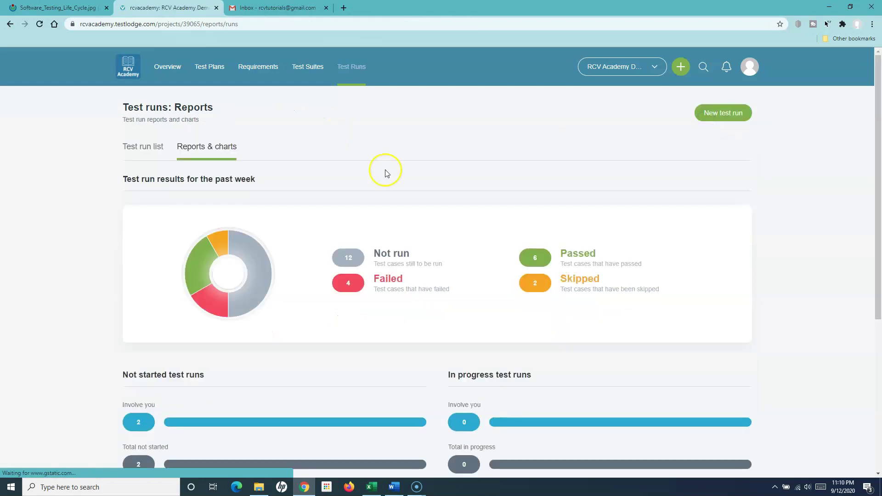
scroll(315, 210, "down", 5)
scroll(315, 211, "up", 5)
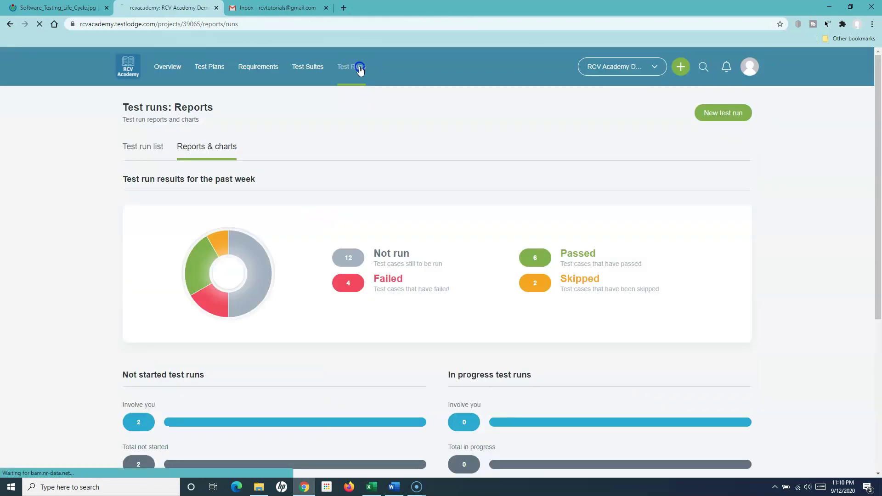
left_click(360, 67)
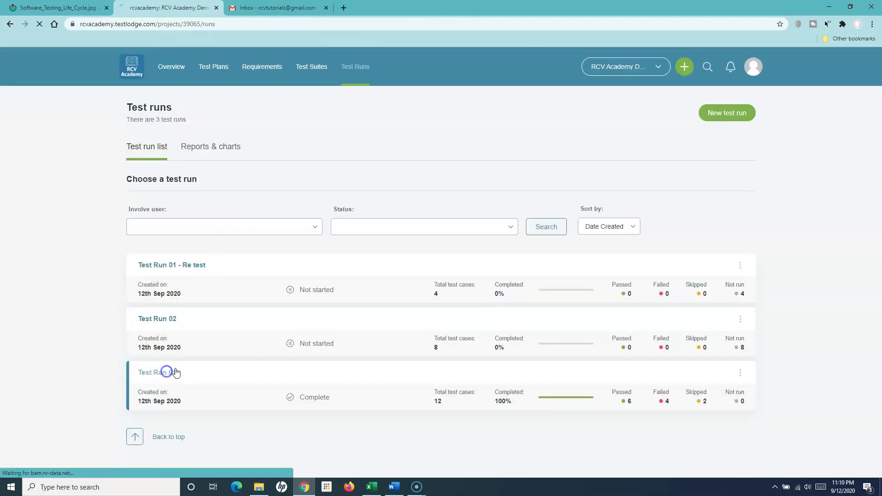
left_click(166, 372)
left_click(743, 114)
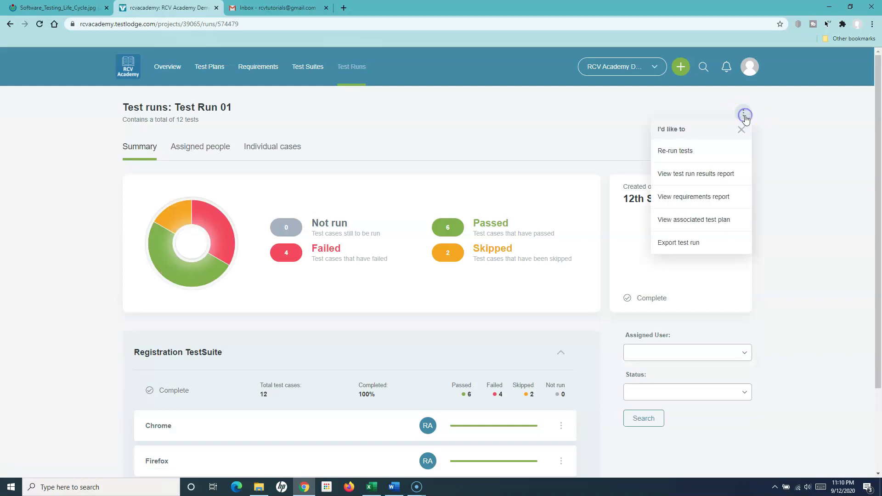
left_click(691, 202)
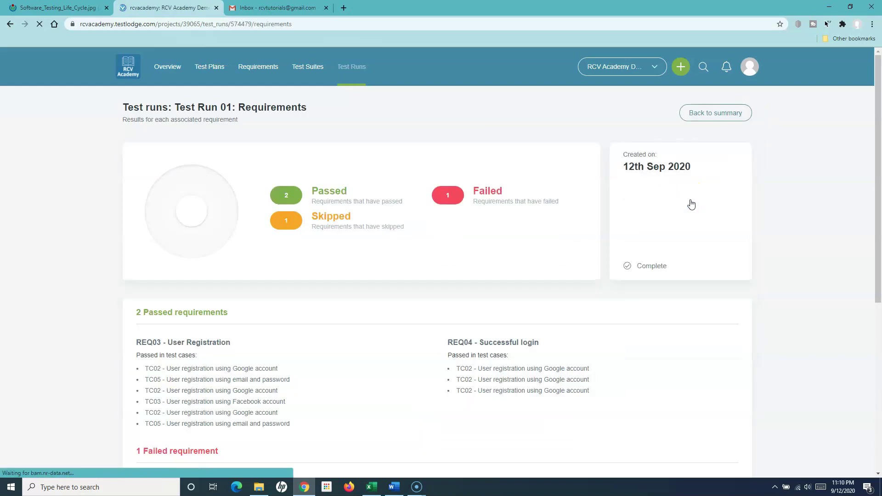
- Examine the passed requirements and their test cases in the requirements report of Test Run 01
left_click_drag(211, 108, 276, 124)
left_click(276, 126)
scroll(247, 253, "down", 1)
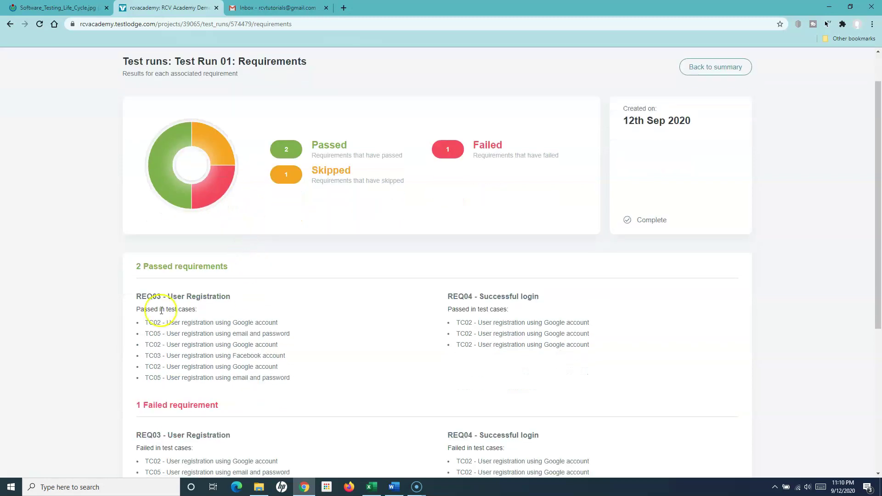
left_click_drag(134, 268, 246, 270)
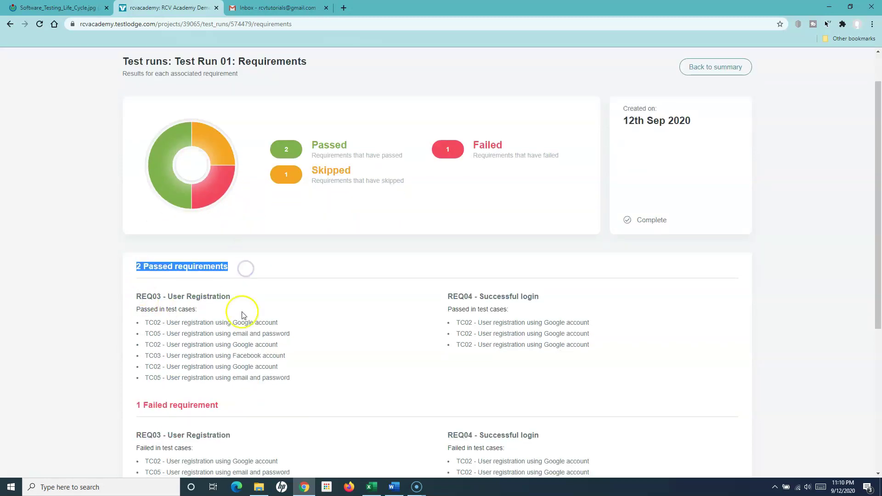
left_click(221, 271)
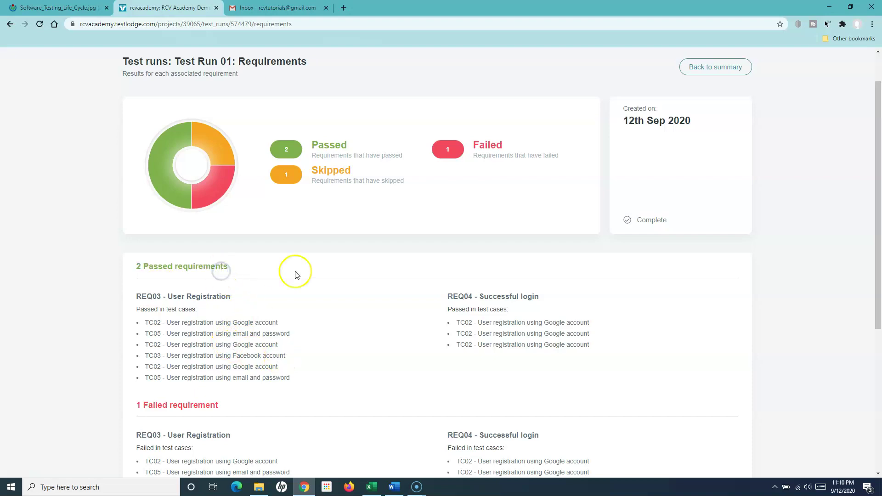
left_click_drag(137, 268, 248, 267)
left_click(248, 266)
- Examine the failed and skipped requirements with their test cases, and the report's summary chart
scroll(276, 347, "up", 1)
scroll(276, 347, "down", 5)
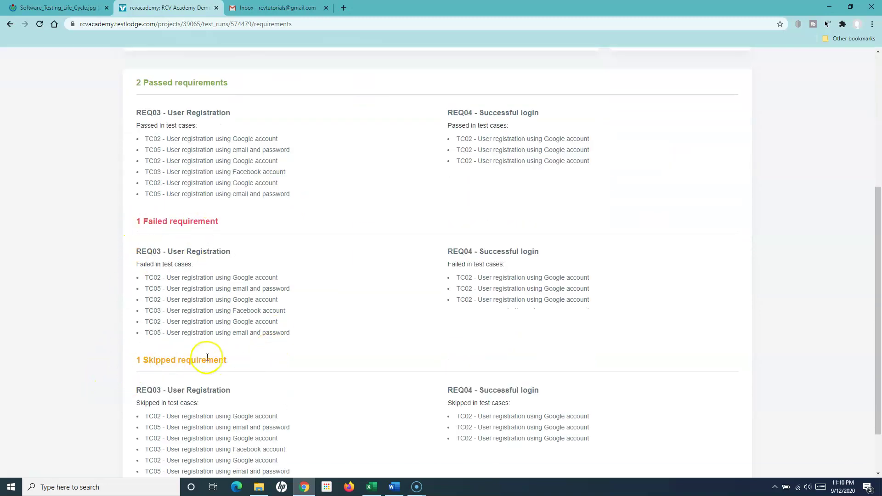
scroll(207, 358, "down", 2)
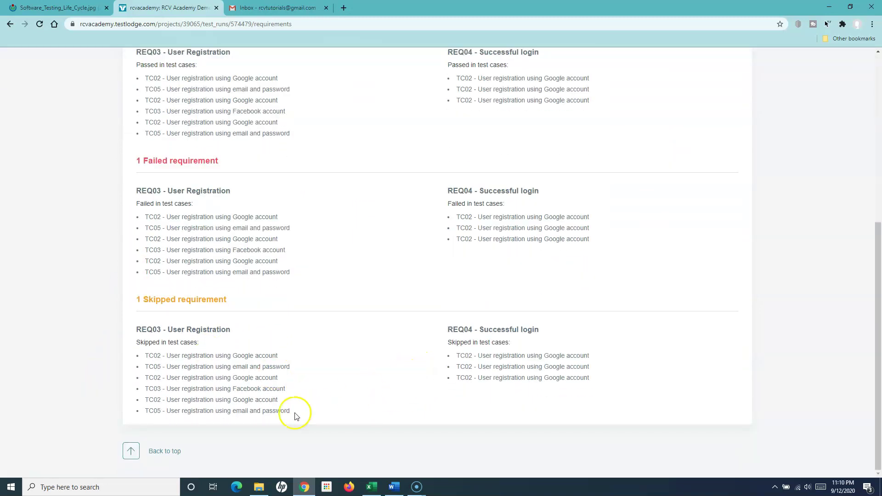
left_click_drag(292, 415, 137, 342)
left_click(135, 340)
left_click_drag(246, 301, 136, 294)
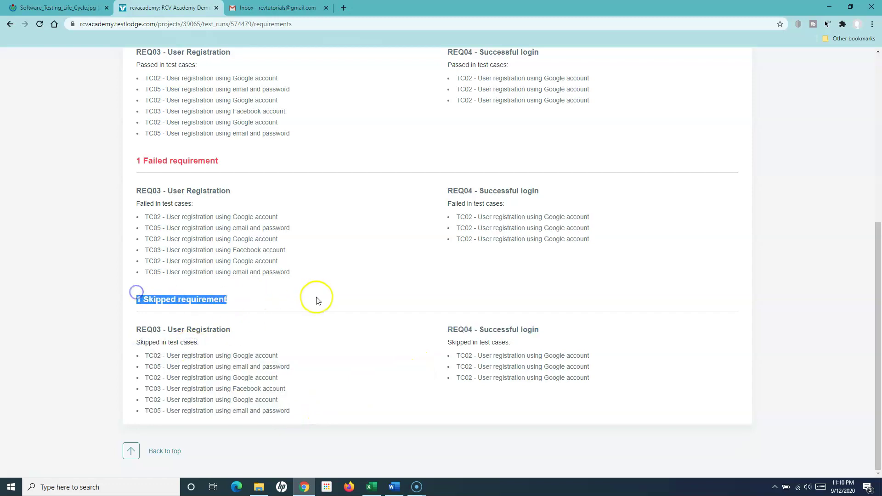
scroll(316, 300, "up", 2)
left_click_drag(221, 254, 131, 251)
scroll(293, 318, "up", 2)
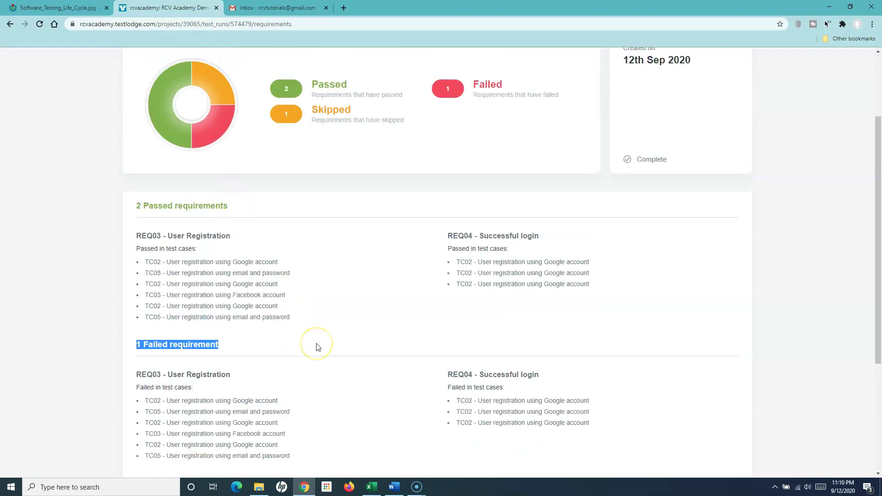
left_click(332, 379)
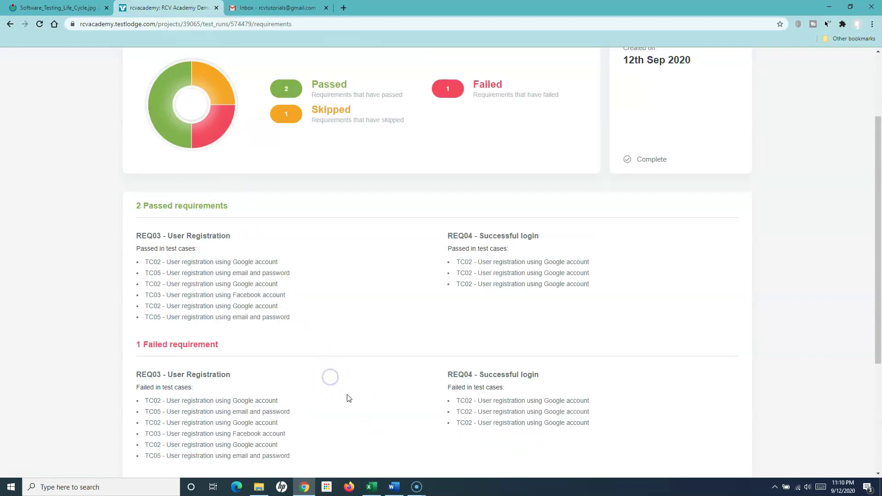
scroll(346, 398, "up", 2)
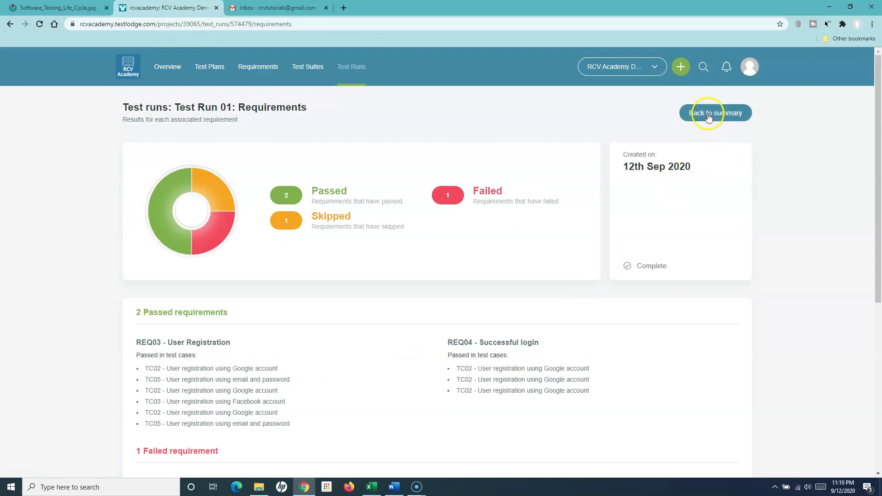
left_click_drag(121, 121, 253, 118)
left_click(252, 118)
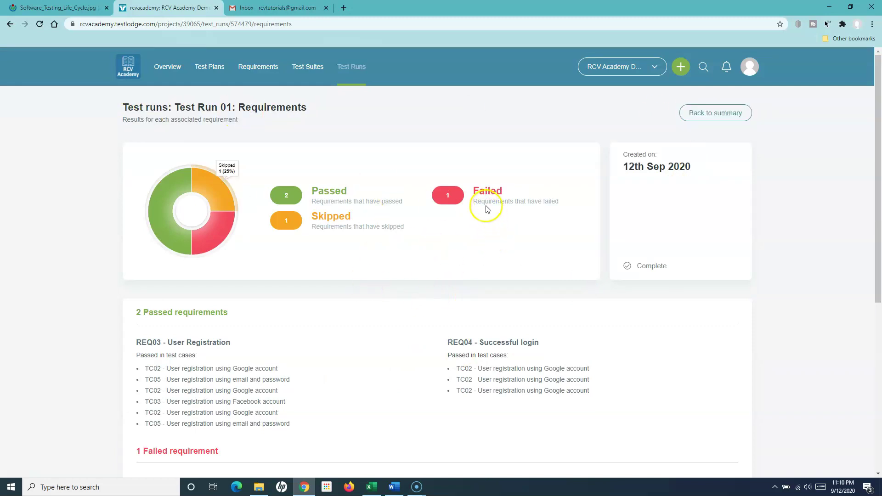
- Return to the summary of Test Run 01 and view its associated test plan
left_click(707, 107)
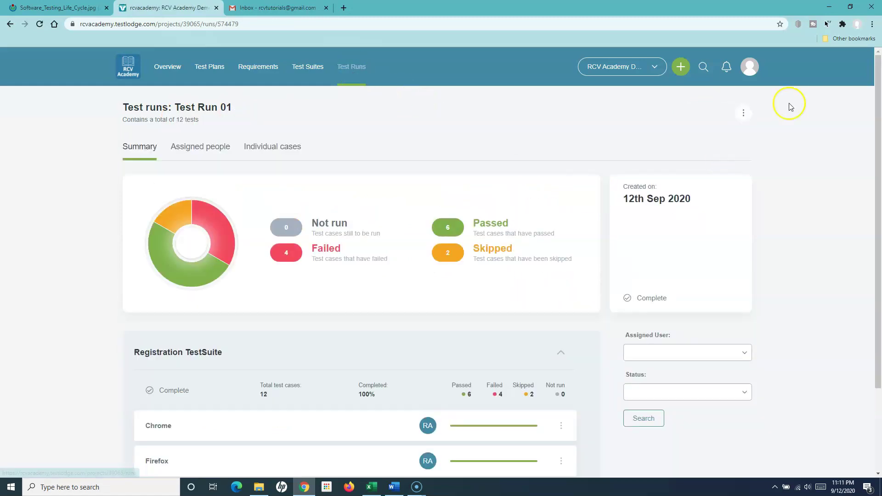
left_click(744, 115)
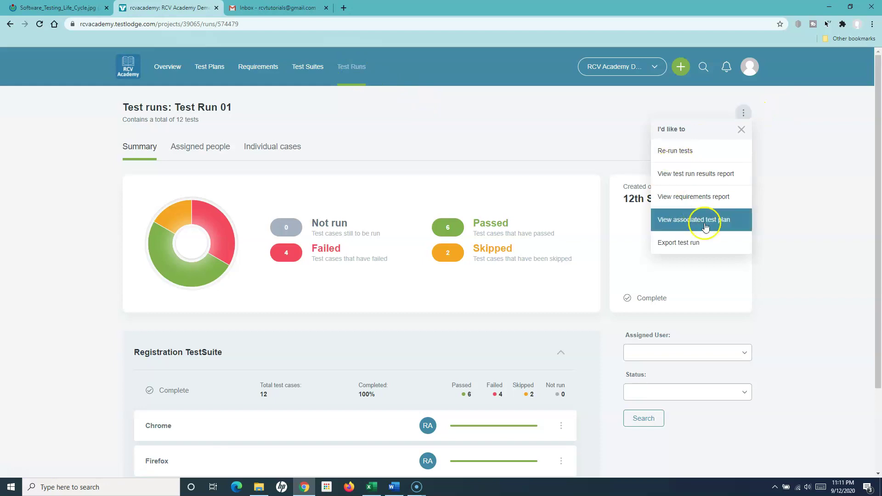
left_click(668, 221)
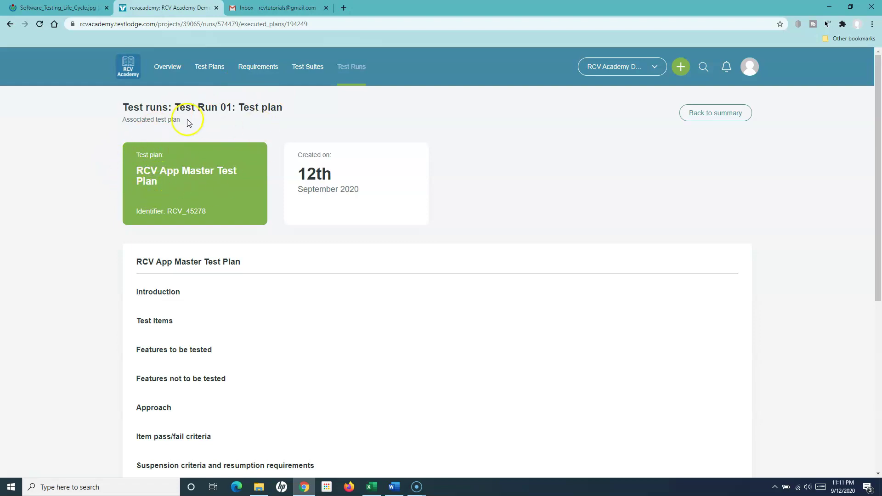
- Examine the title and sections of the RCV App Master Test Plan, then return to the Test Run 01 summary
left_click_drag(174, 106, 292, 112)
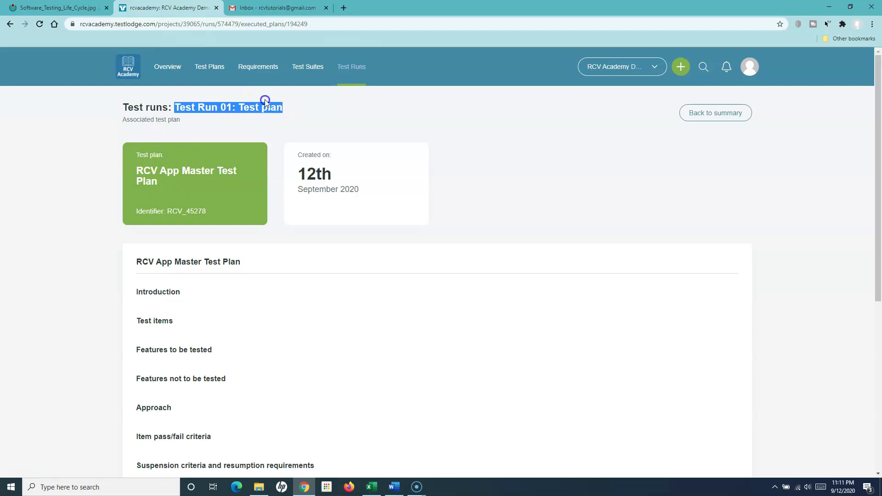
left_click(211, 123)
left_click_drag(129, 166, 169, 182)
left_click(169, 183)
left_click_drag(134, 292, 269, 339)
left_click(269, 338)
scroll(183, 327, "down", 7)
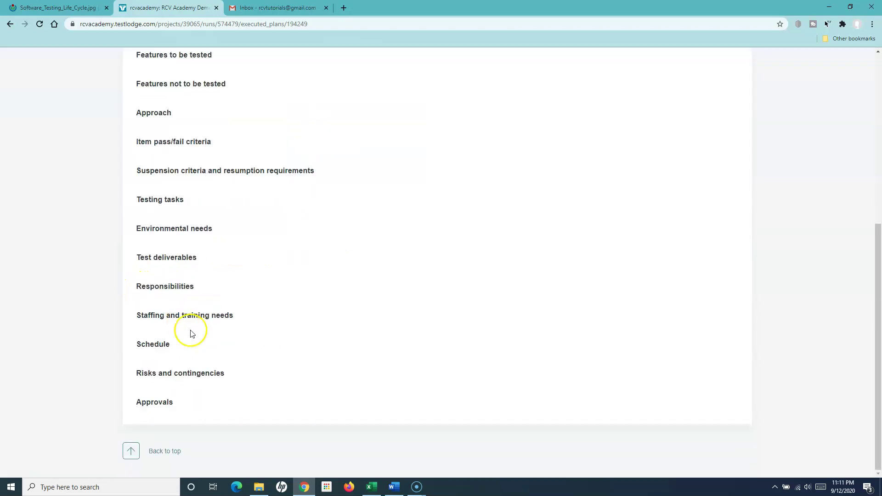
scroll(189, 335, "up", 10)
left_click(718, 117)
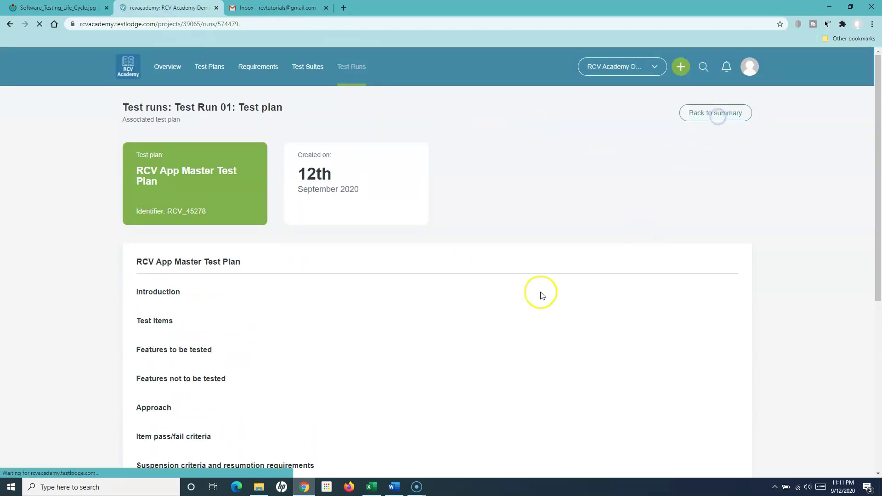
- View the export format options for Test Run 01 and close them without exporting
left_click_drag(178, 105, 235, 107)
left_click(236, 108)
left_click(741, 114)
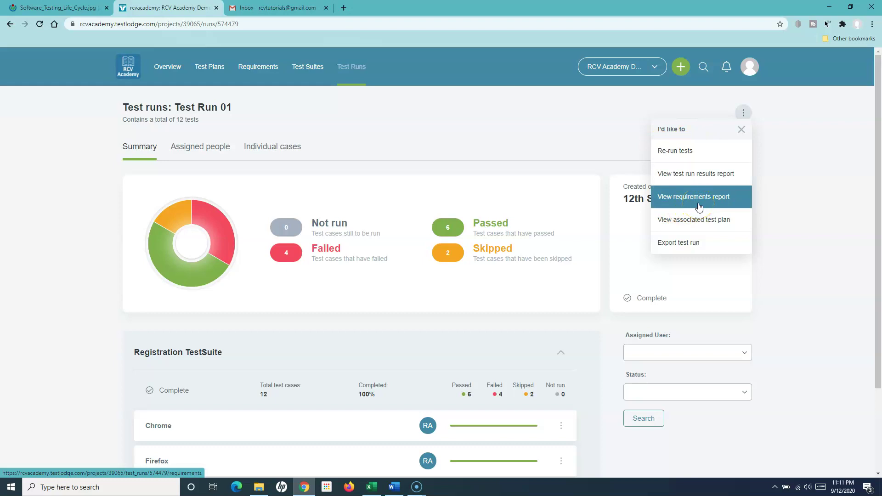
left_click(682, 177)
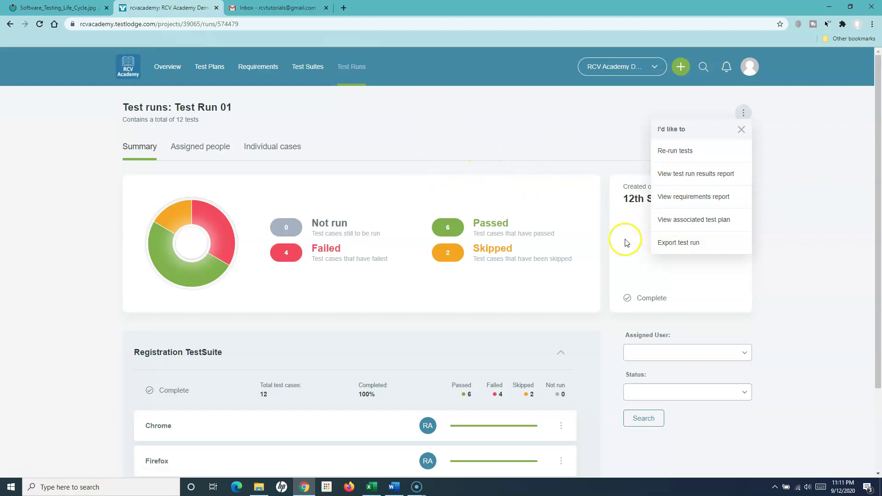
left_click(687, 246)
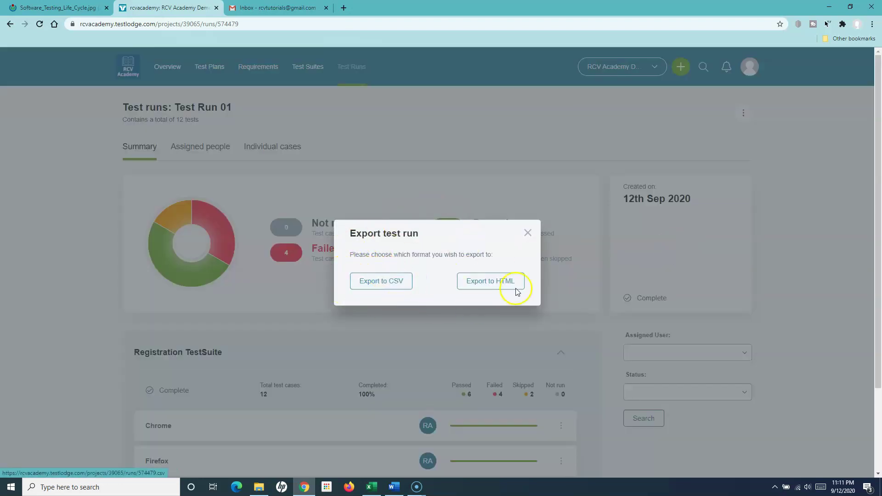
left_click(528, 232)
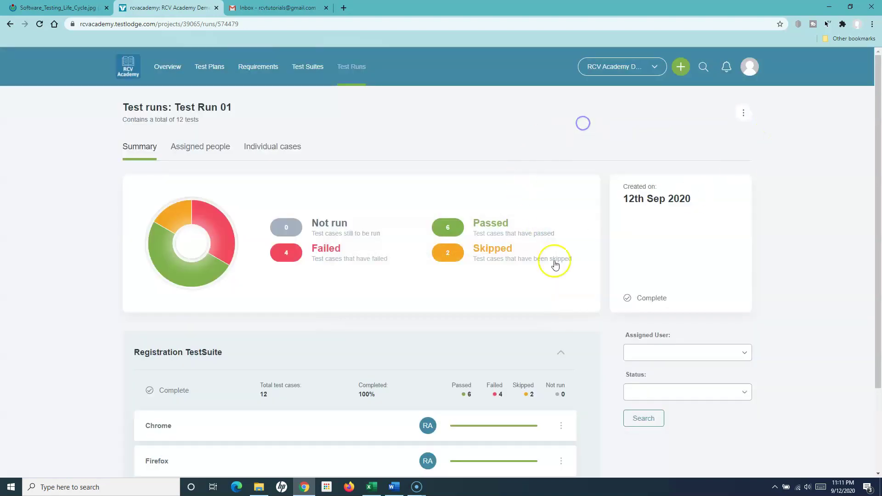
- Look over the Test Run 01 summary, view the Software Testing Life Cycle diagram, and return to the test run
scroll(626, 293, "down", 3)
scroll(608, 369, "up", 3)
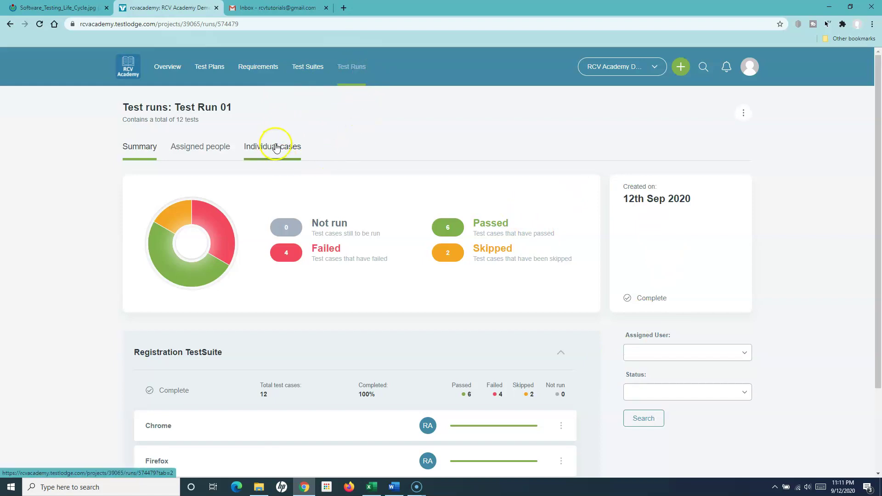
left_click(58, 7)
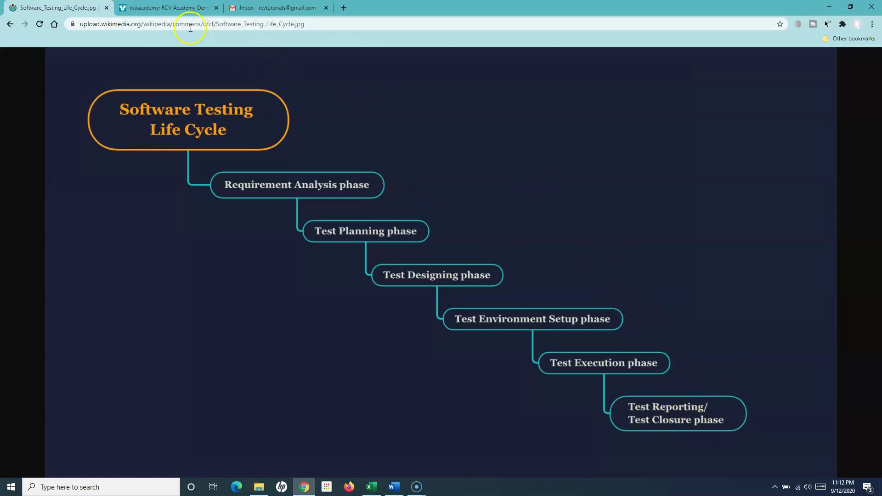
left_click(156, 7)
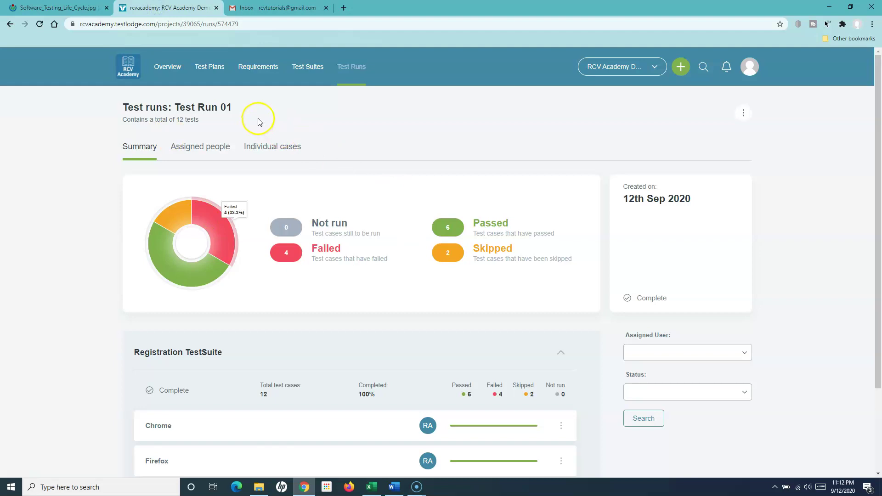